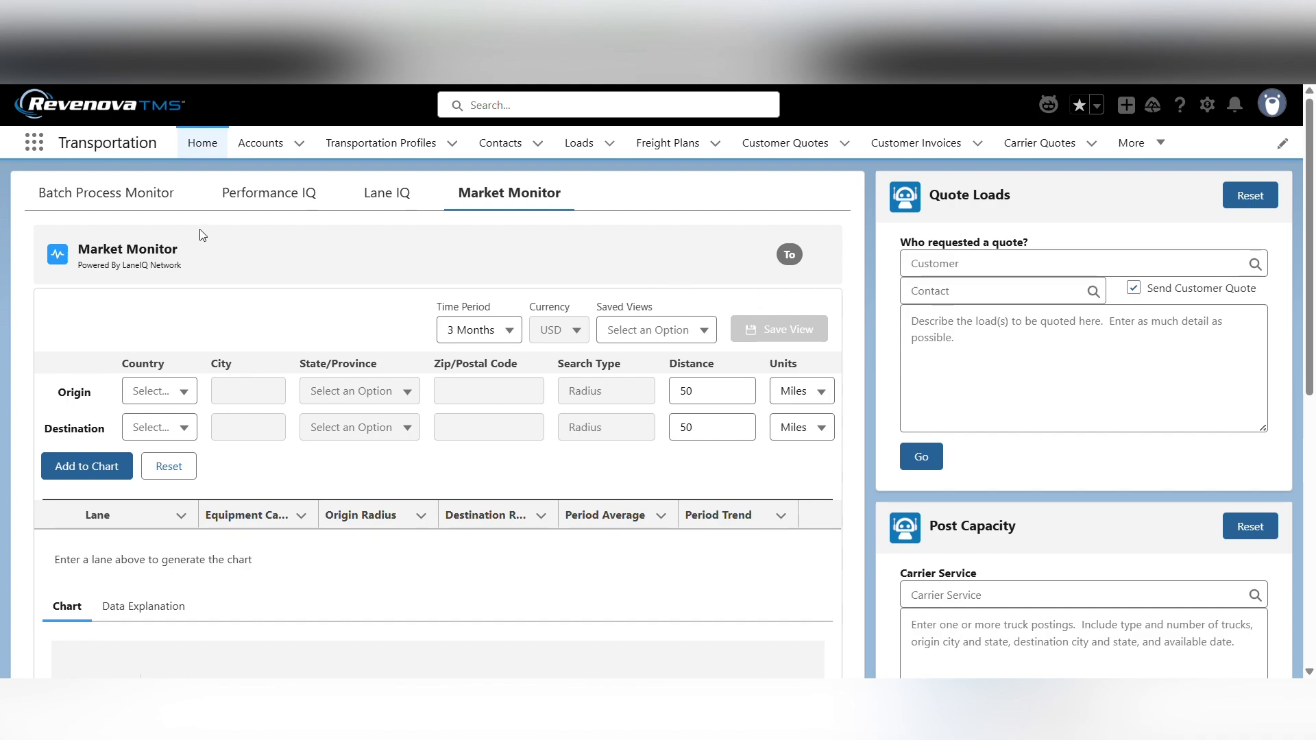
Set the lane origin in Market Monitor to Chicago, IL, US.
{"action": "scroll", "coordinate": [515, 270], "scroll_direction": "down", "scroll_amount": 1}
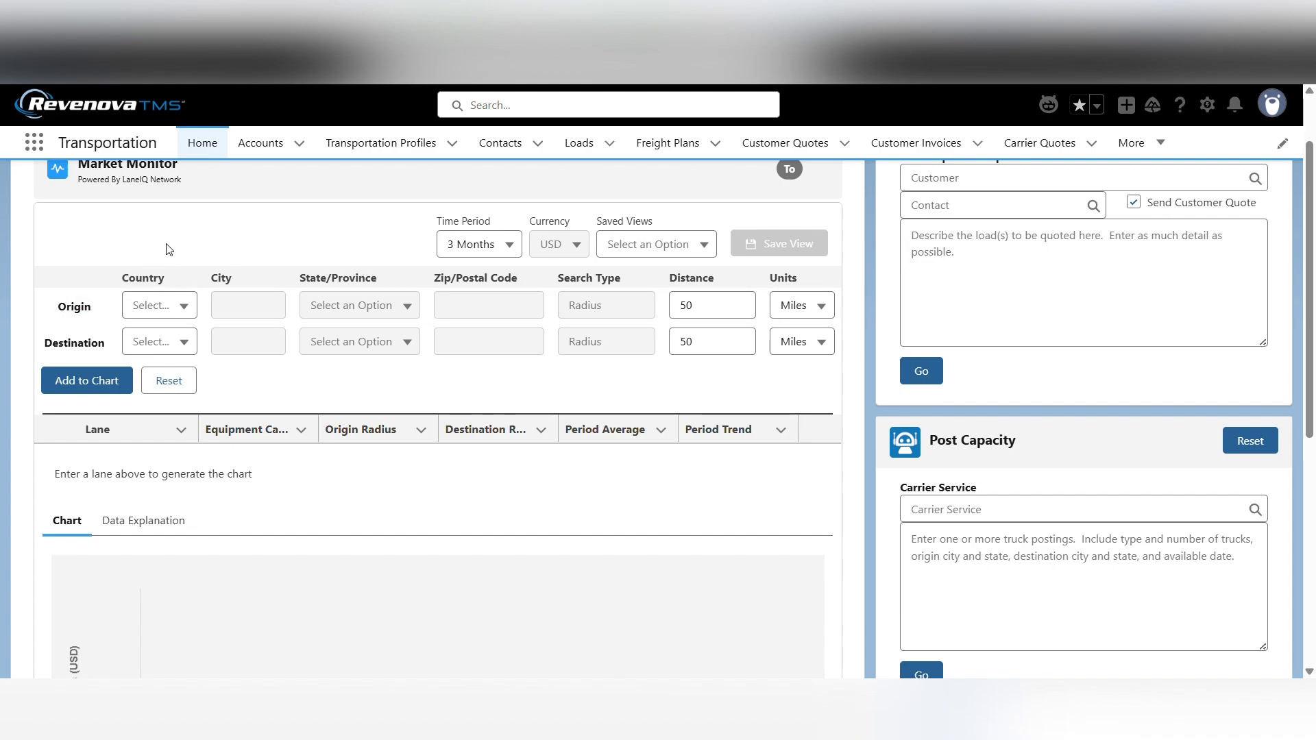
{"action": "left_click", "coordinate": [151, 305]}
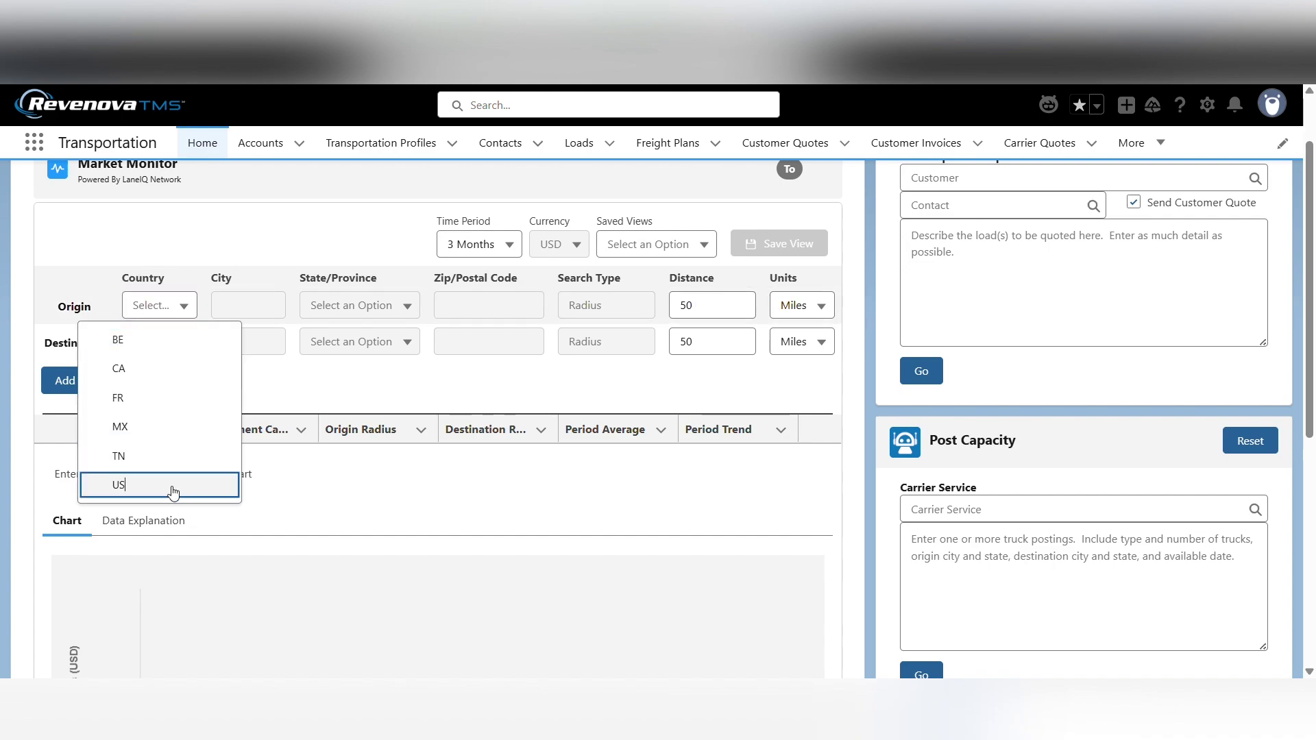
{"action": "left_click", "coordinate": [173, 491]}
{"action": "left_click", "coordinate": [259, 313]}
{"action": "type", "text": "Chicago"}
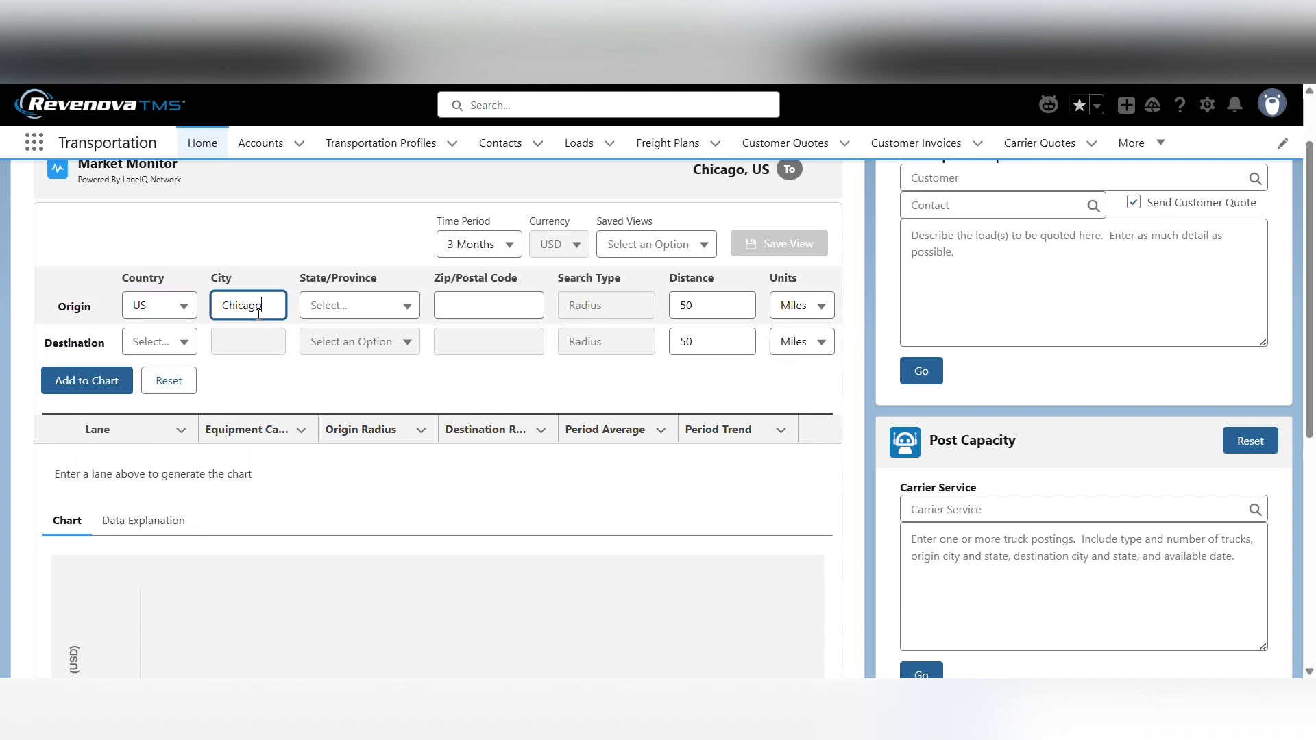
{"action": "left_click", "coordinate": [219, 340]}
Set the lane destination to Indianapolis, IN, US and add the lane to the chart.
{"action": "left_click", "coordinate": [141, 355]}
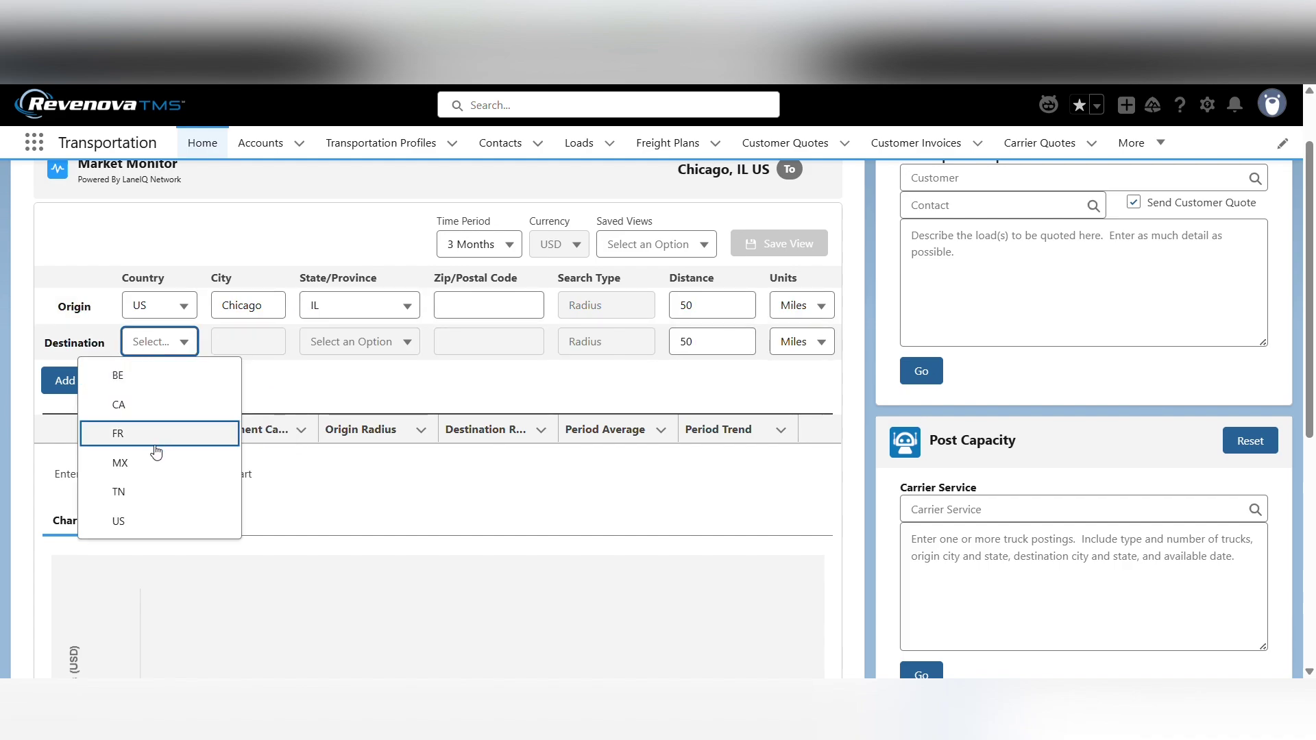
{"action": "left_click", "coordinate": [117, 521]}
{"action": "left_click", "coordinate": [257, 344]}
{"action": "type", "text": "Indiana"}
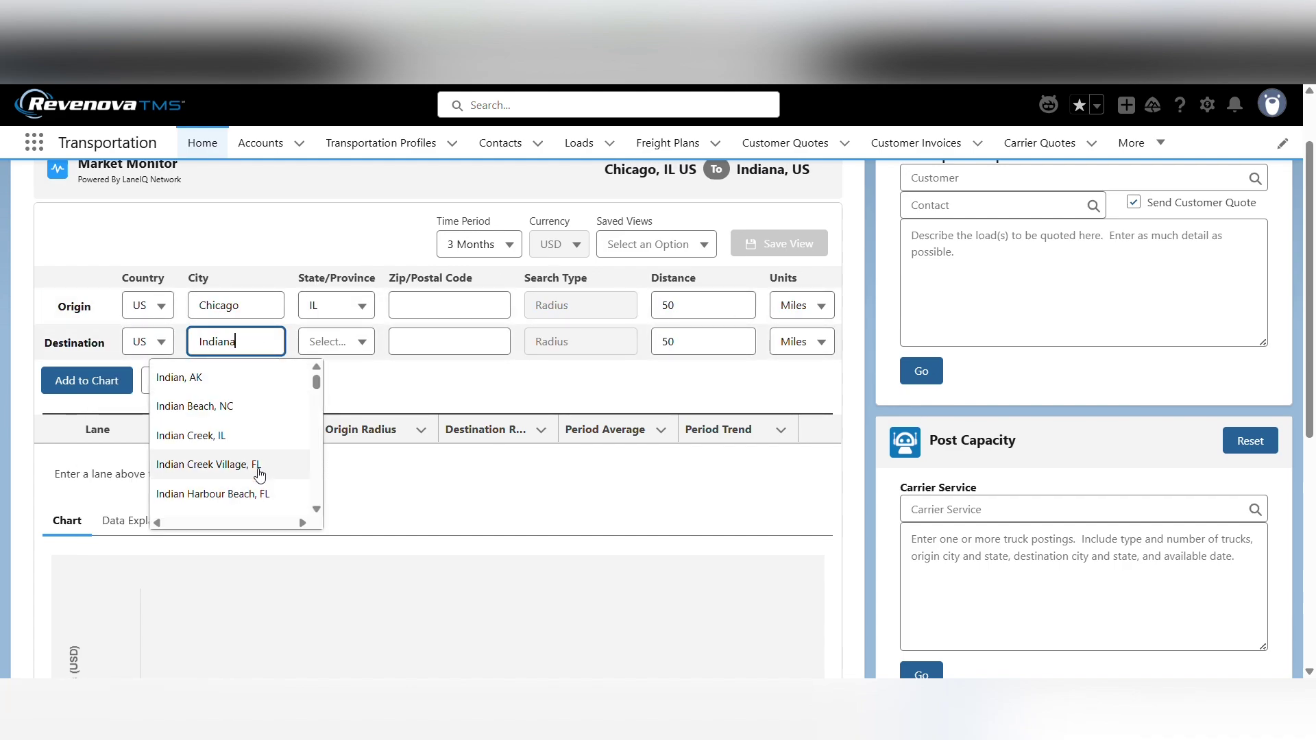
{"action": "type", "text": "po"}
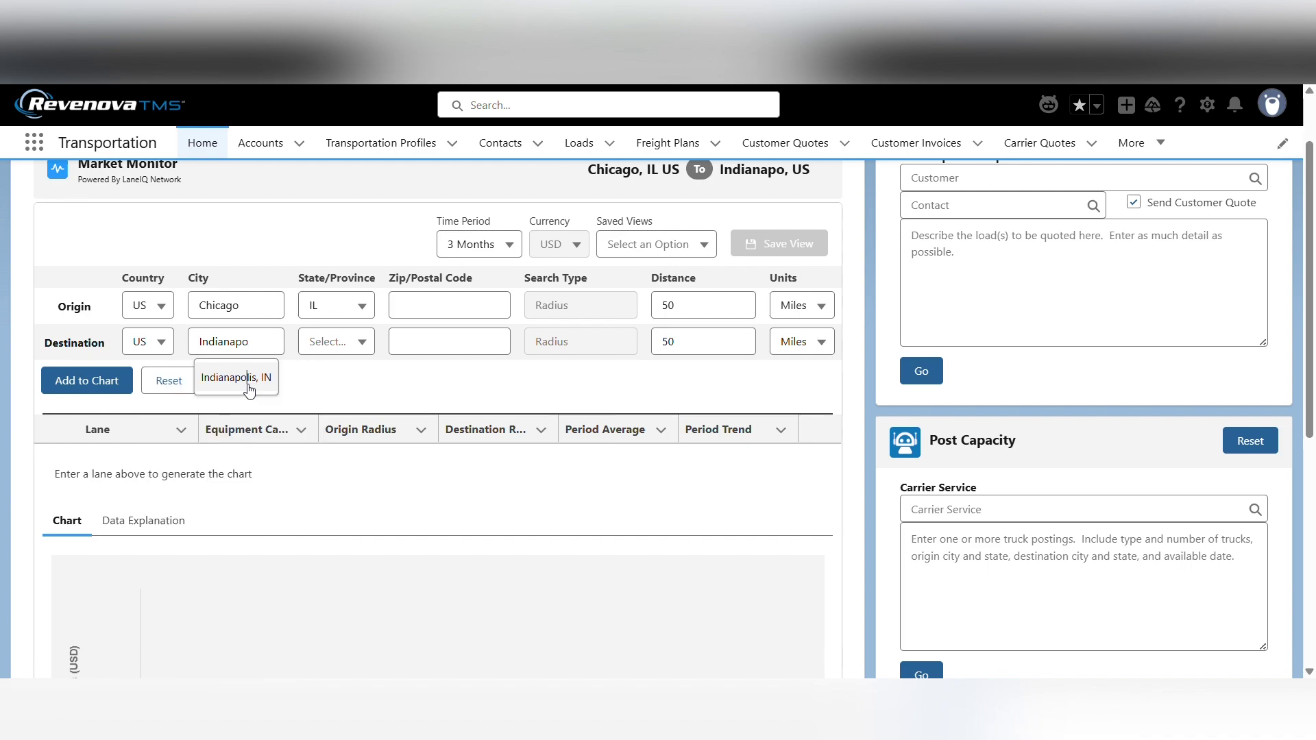
{"action": "left_click", "coordinate": [246, 378]}
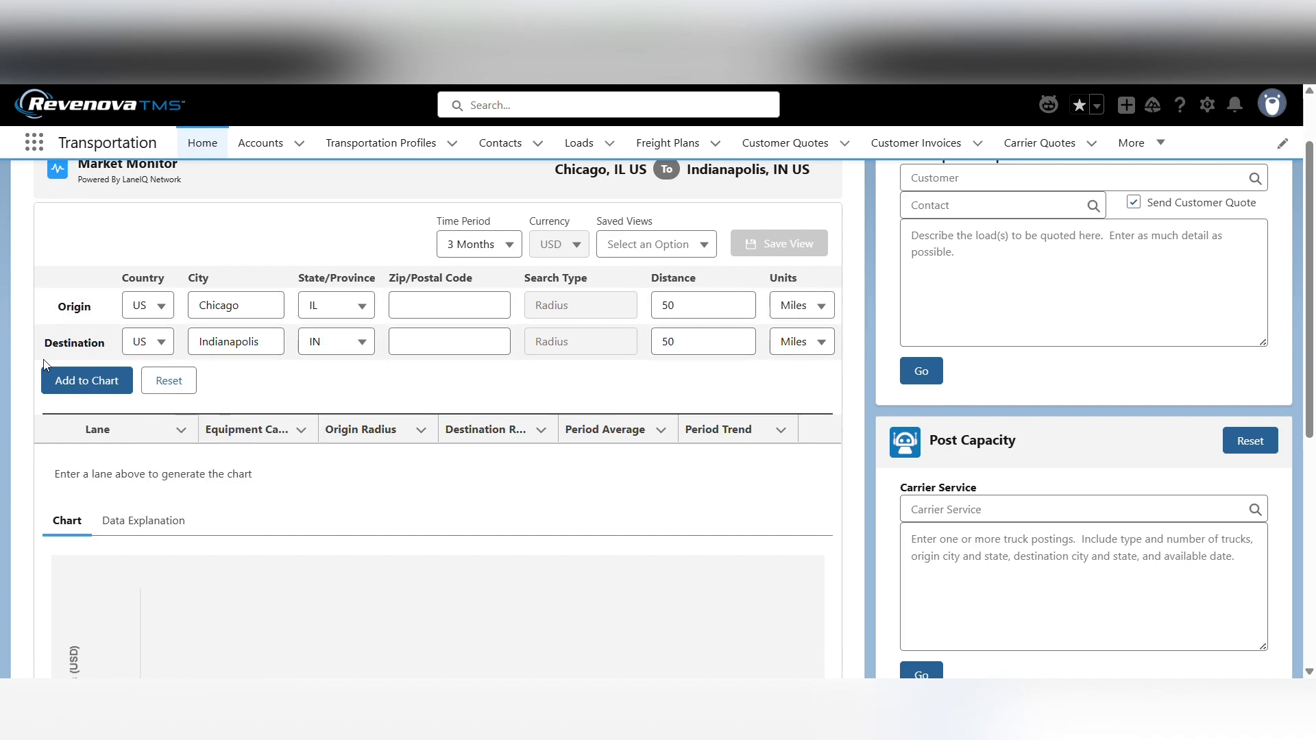
{"action": "left_click", "coordinate": [68, 379]}
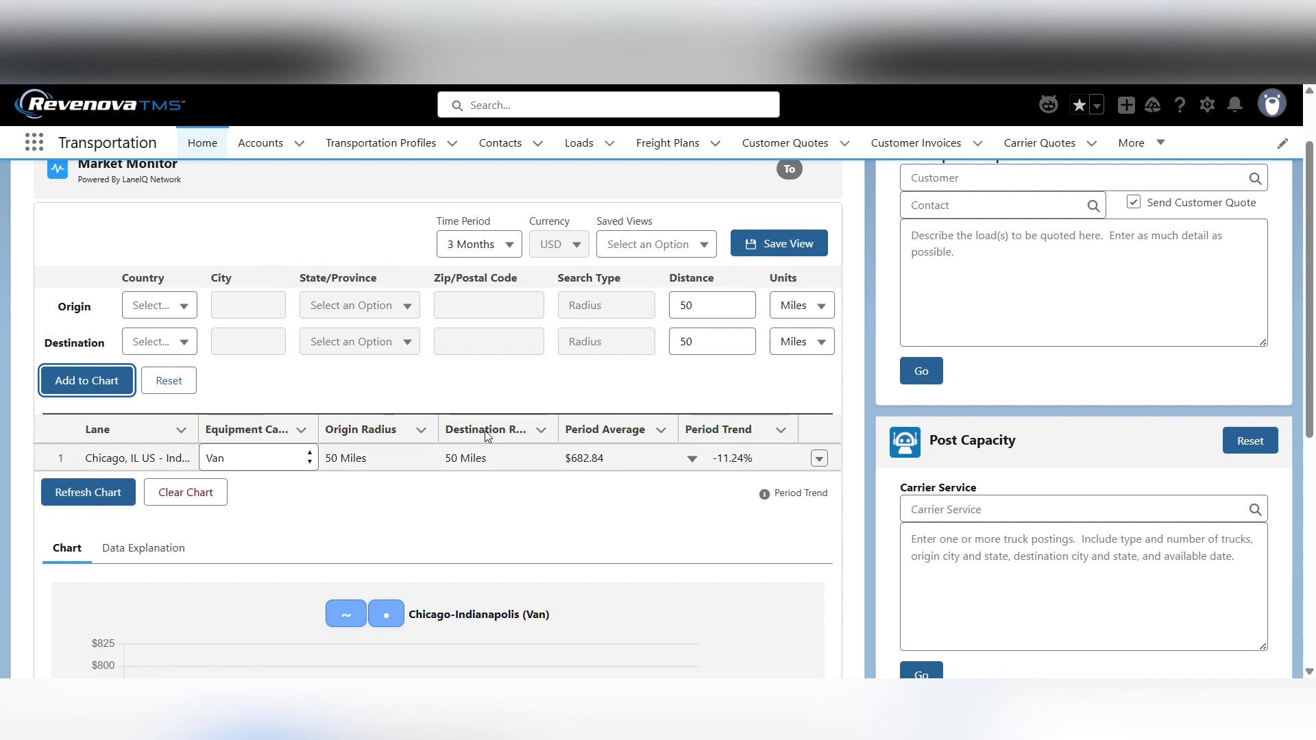
{"action": "left_click_drag", "start_coordinate": [494, 225], "coordinate": [447, 247]}
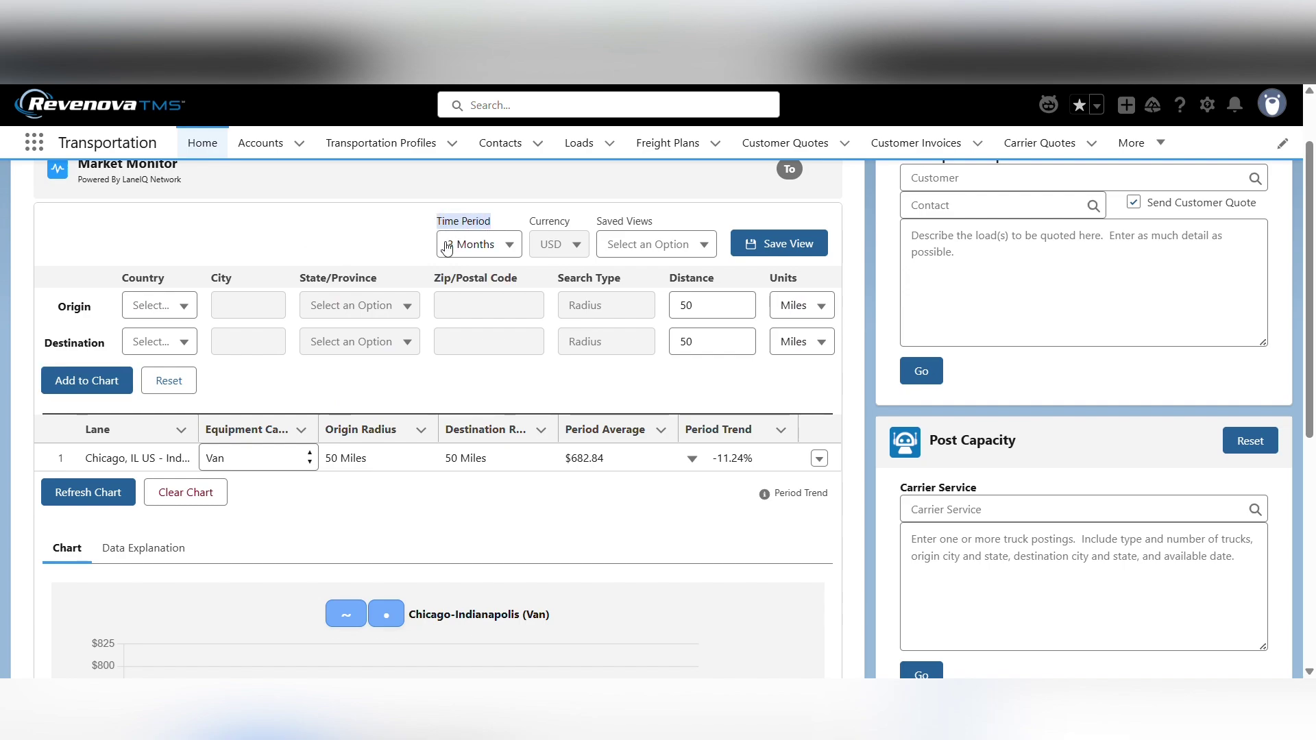
{"action": "left_click", "coordinate": [500, 256]}
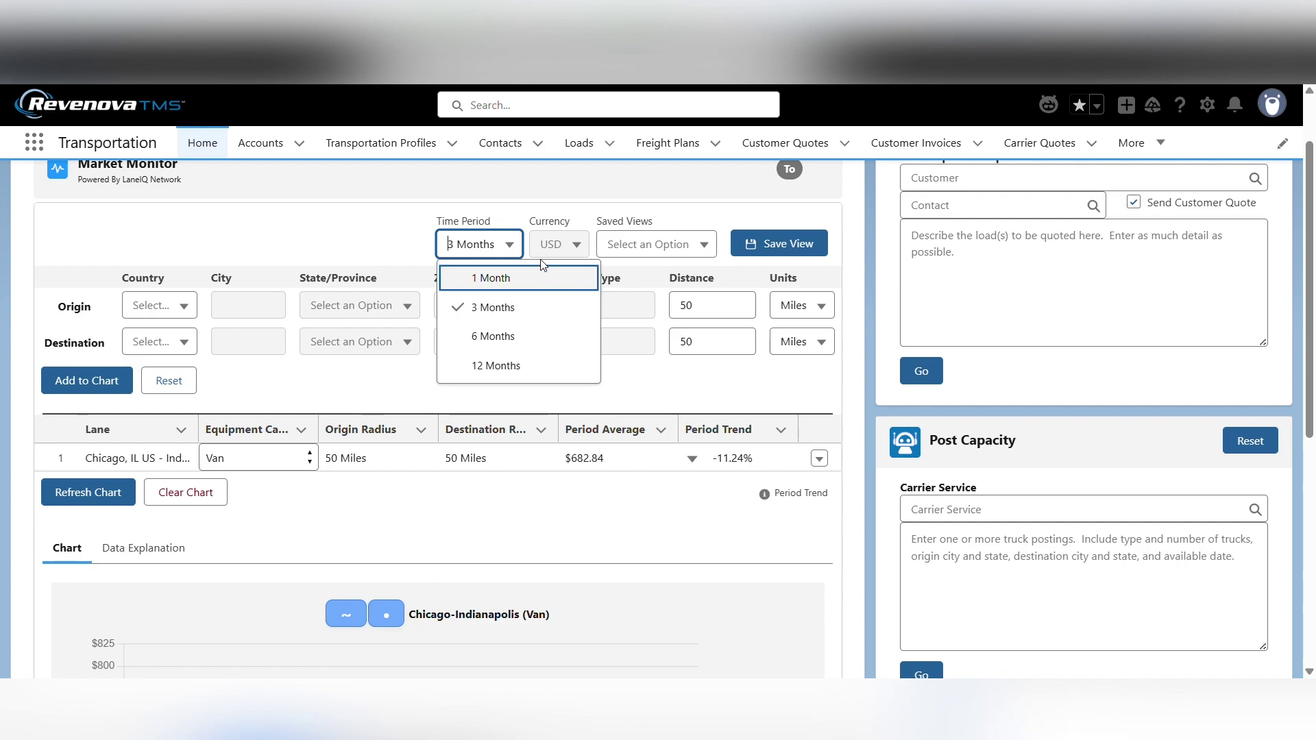
{"action": "left_click", "coordinate": [314, 217]}
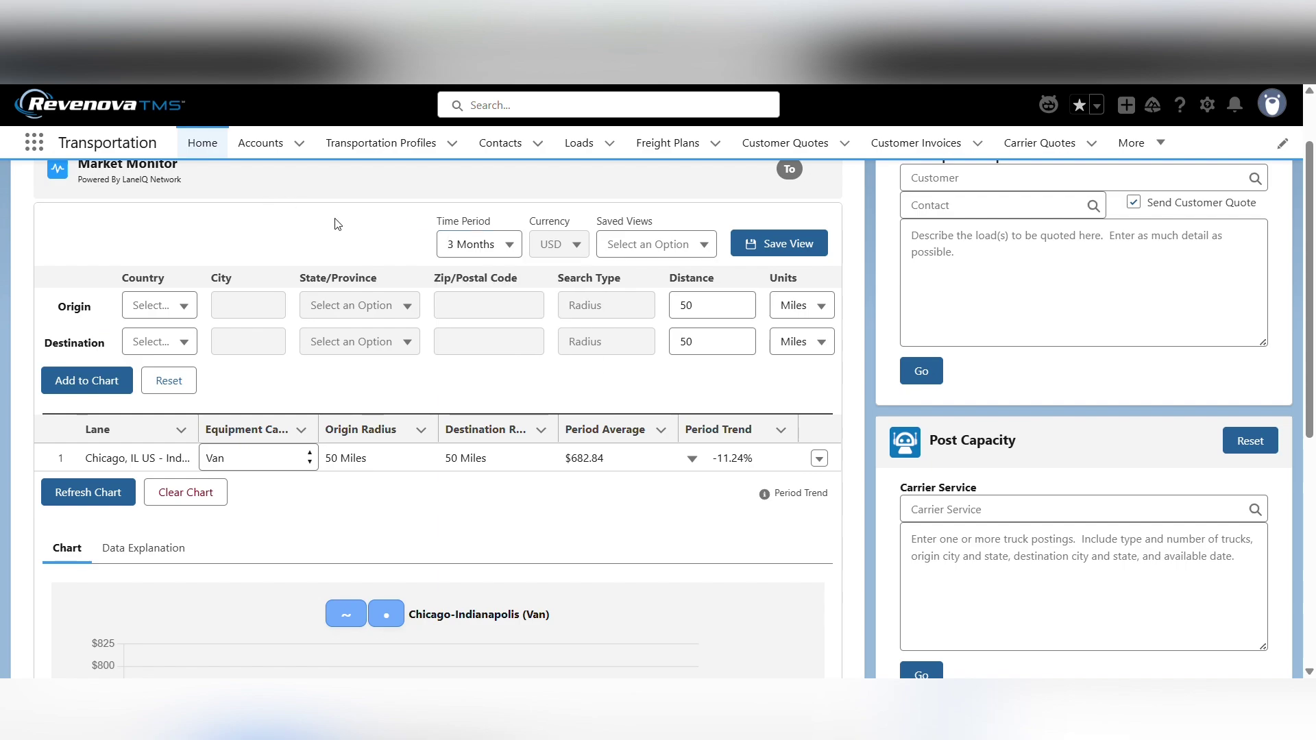
{"action": "left_click_drag", "start_coordinate": [534, 221], "coordinate": [568, 228]}
{"action": "left_click", "coordinate": [567, 229]}
Save the current Market Monitor view as a new view named "Chicago to Indy".
{"action": "left_click", "coordinate": [787, 246]}
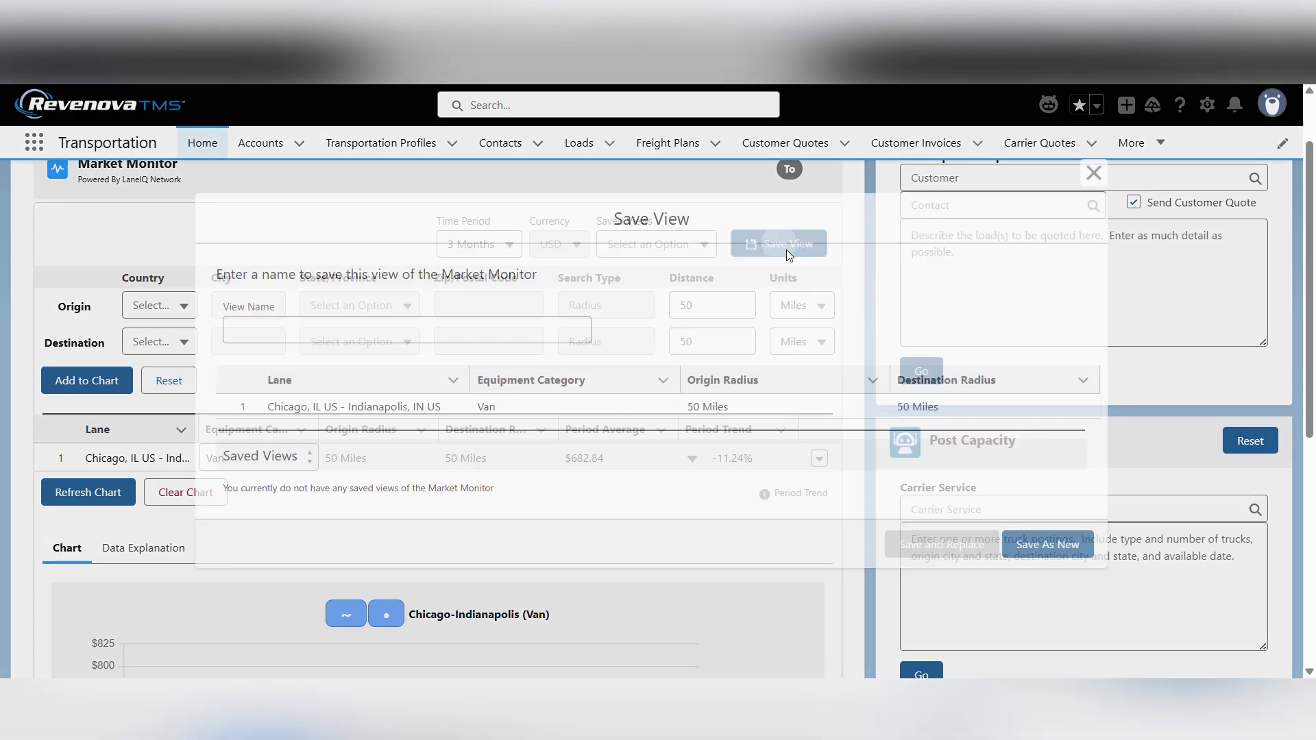
{"action": "left_click", "coordinate": [324, 330]}
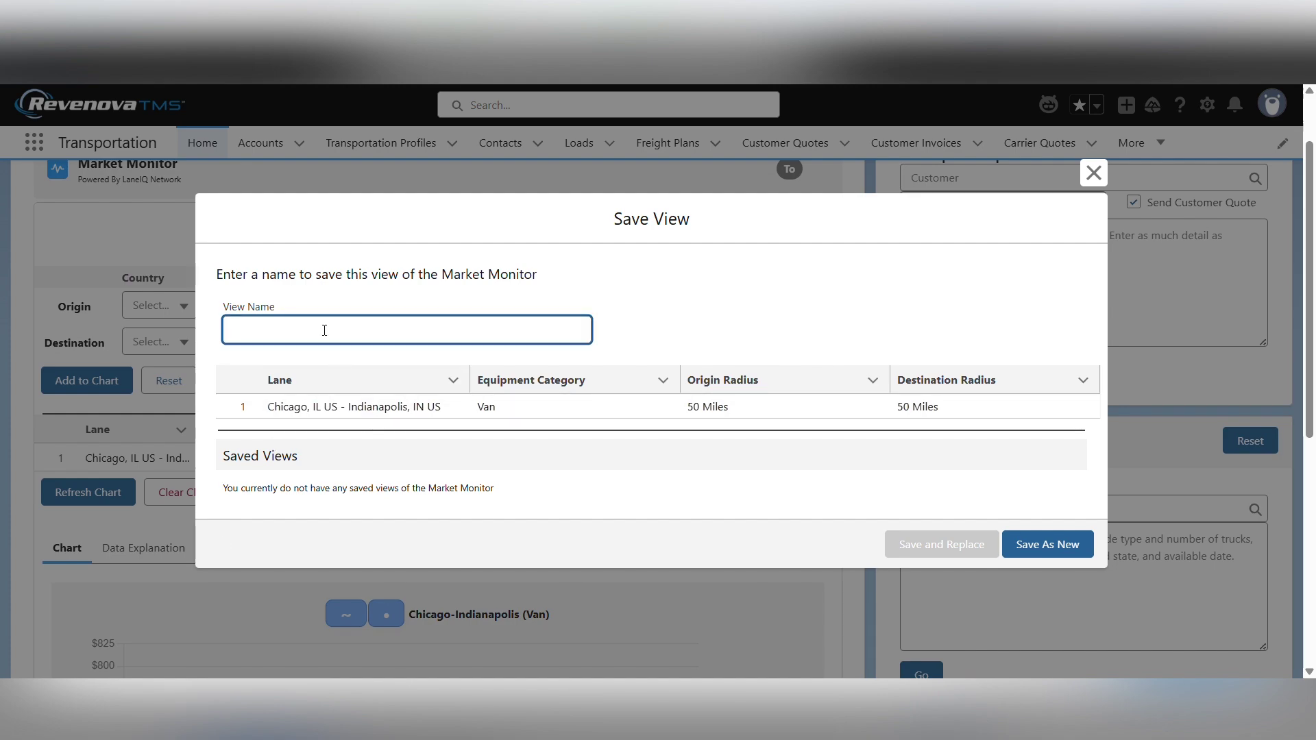
{"action": "type", "text": "Chicago to Indy"}
{"action": "left_click", "coordinate": [1047, 545]}
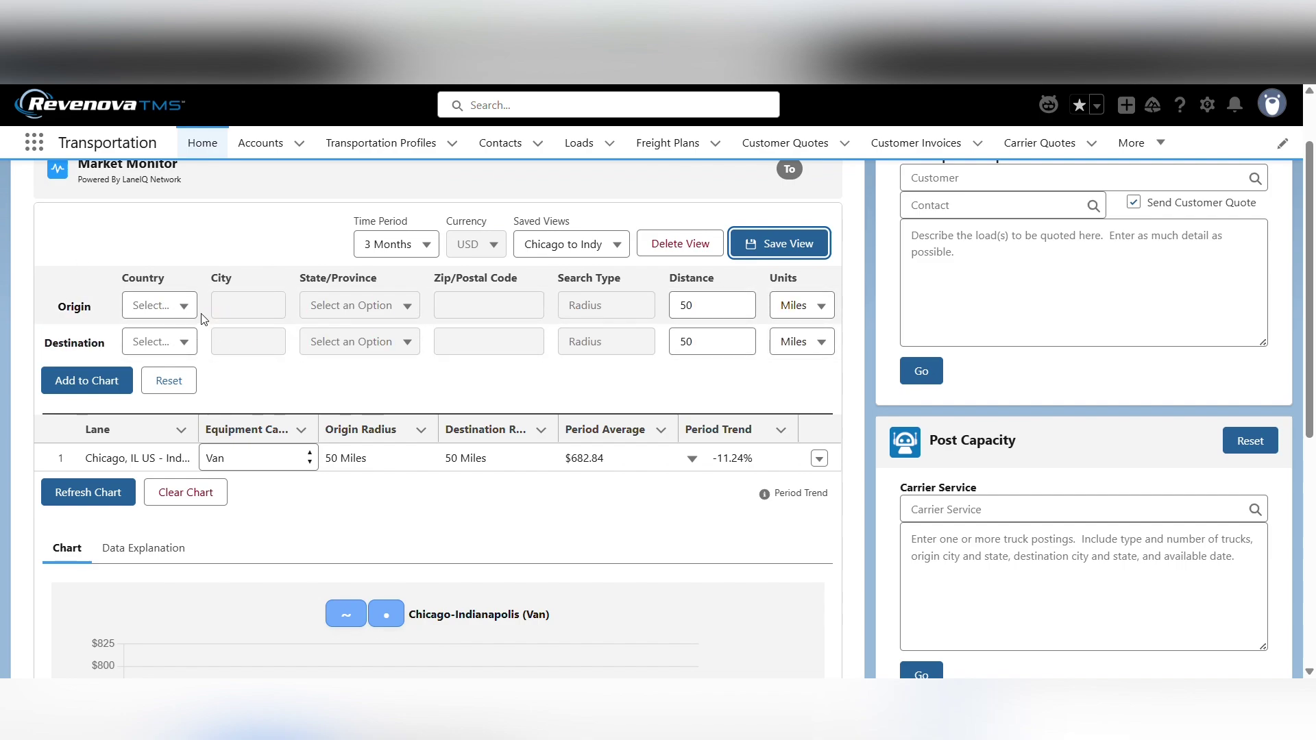
{"action": "left_click", "coordinate": [151, 303]}
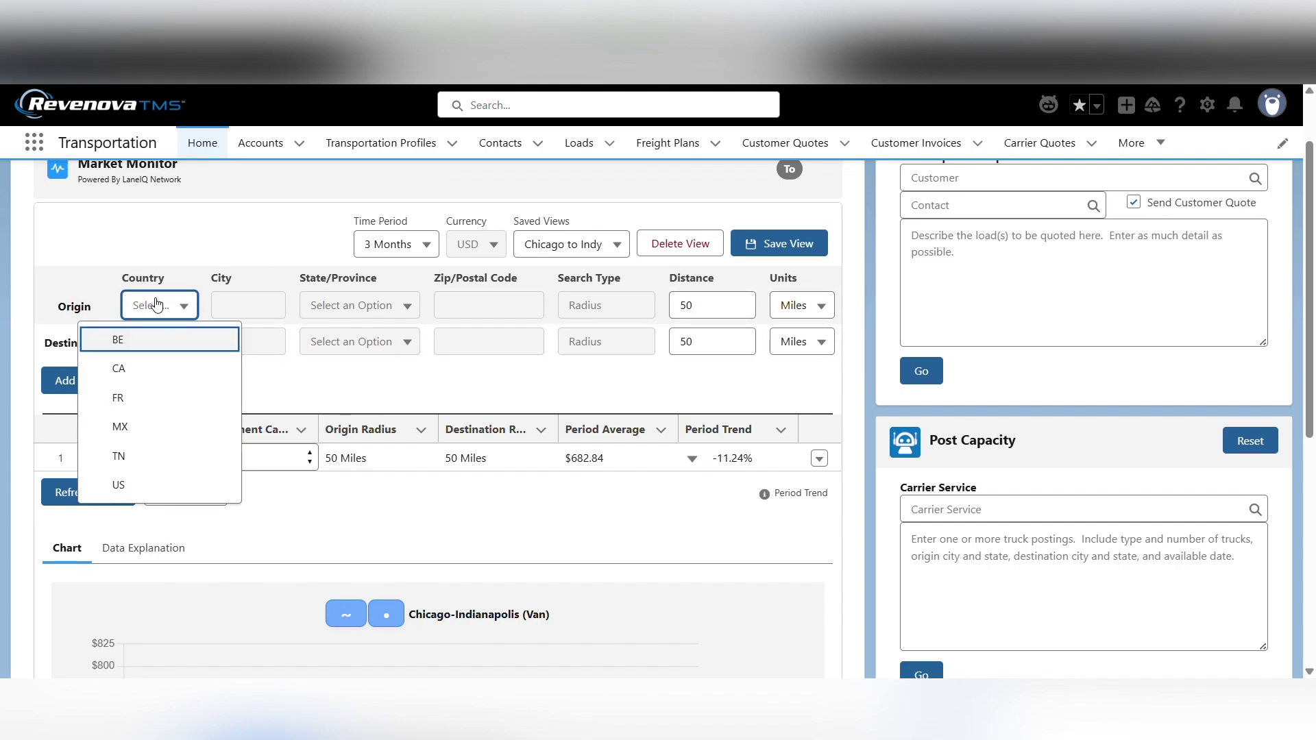
{"action": "left_click", "coordinate": [156, 304]}
{"action": "left_click", "coordinate": [389, 281]}
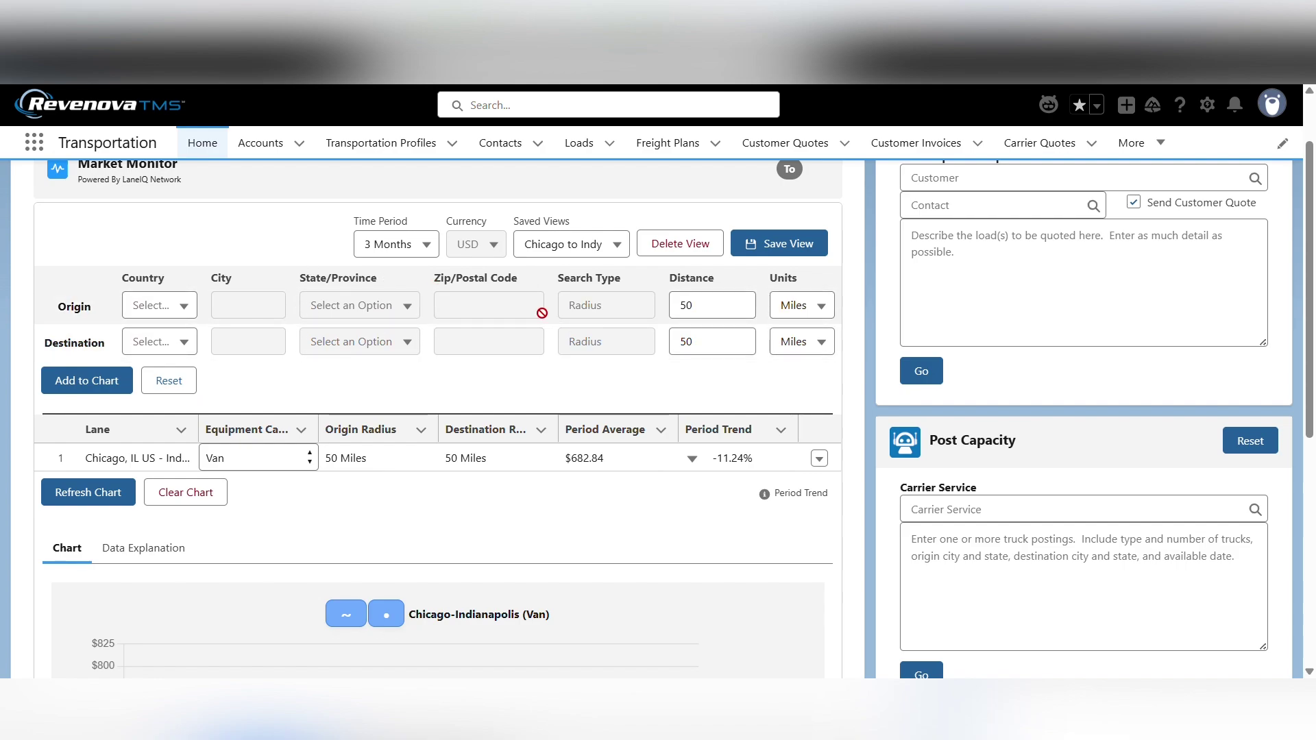
{"action": "left_click_drag", "start_coordinate": [624, 282], "coordinate": [565, 288]}
{"action": "left_click", "coordinate": [597, 306]}
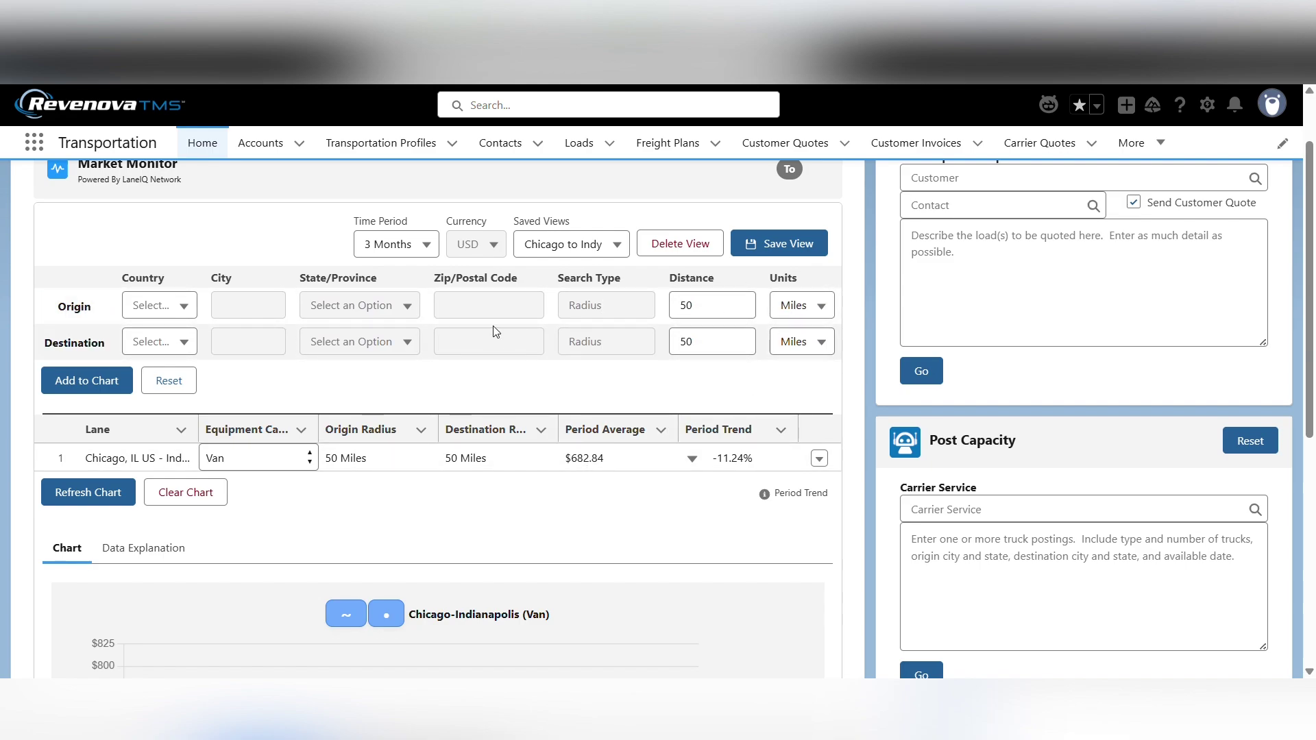
Widen the Lane and Destination Radius columns of the lane table so their full text fits.
{"action": "scroll", "coordinate": [274, 329], "scroll_direction": "down", "scroll_amount": 1}
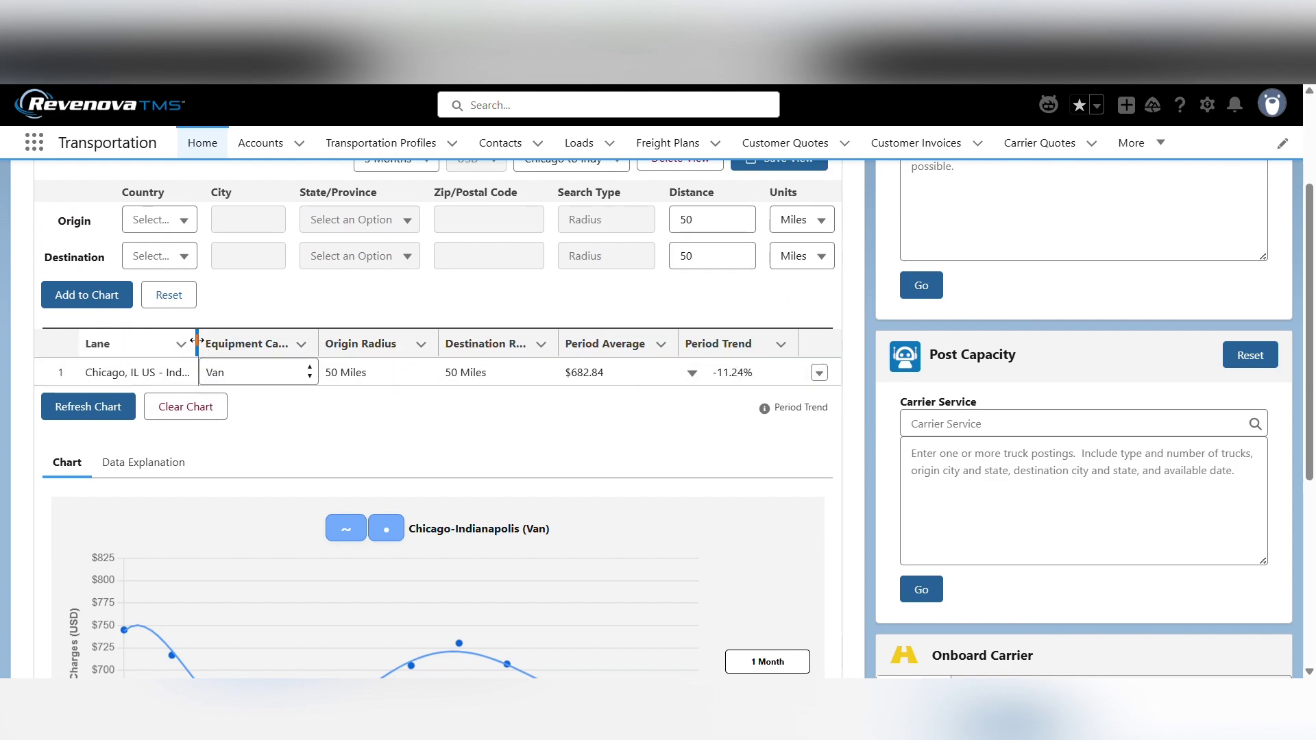
{"action": "left_click_drag", "start_coordinate": [284, 342], "coordinate": [283, 343]}
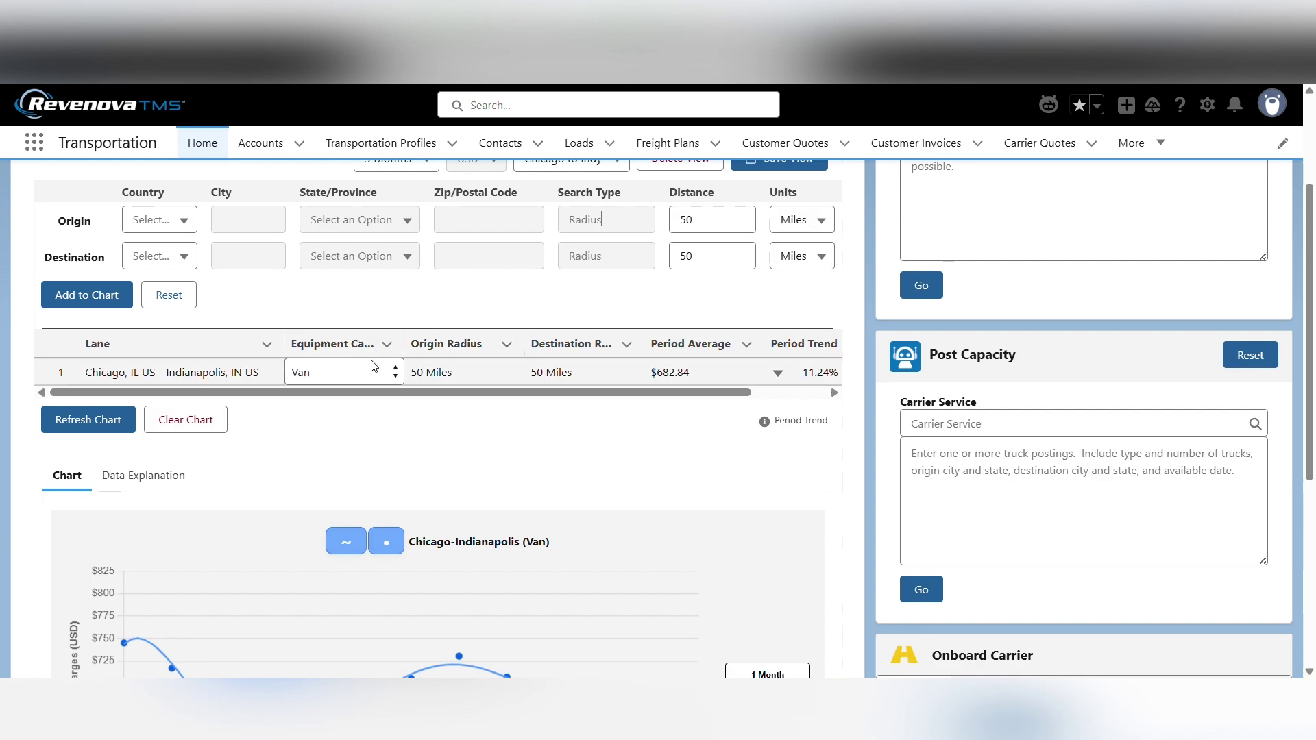
{"action": "left_click", "coordinate": [348, 375]}
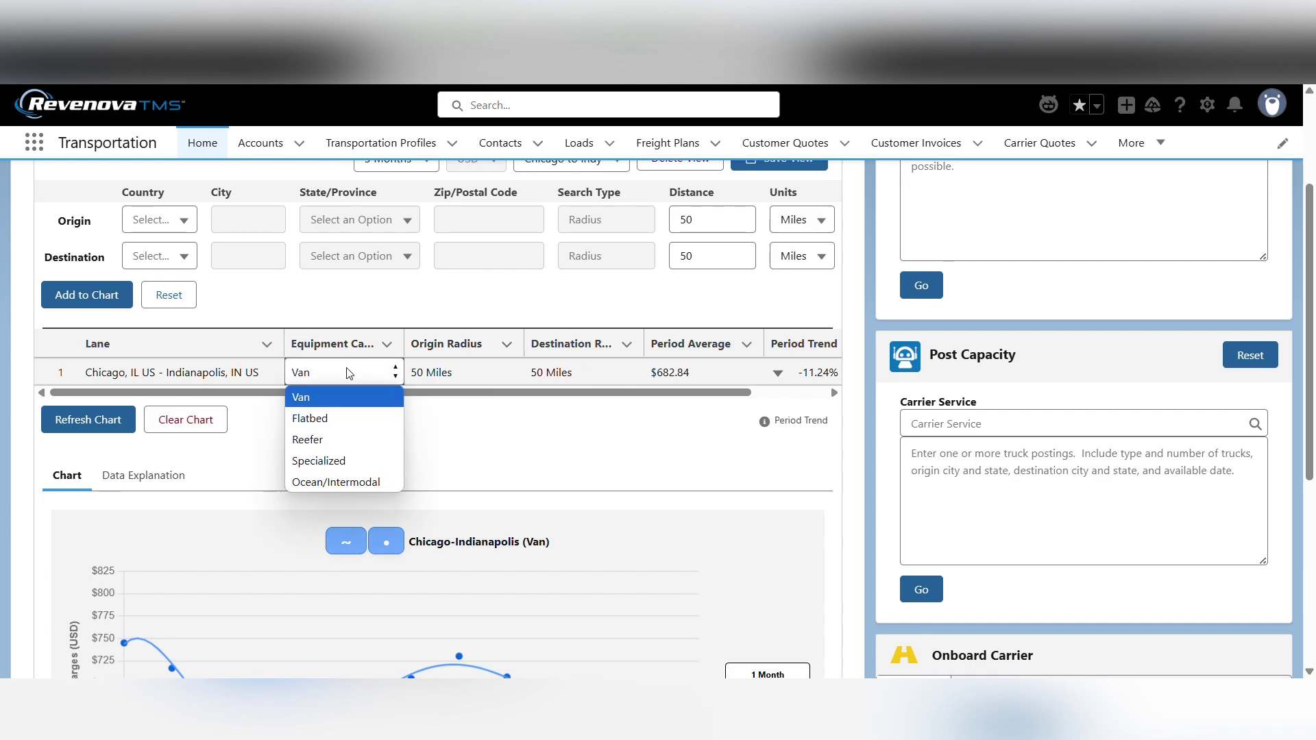
{"action": "left_click", "coordinate": [348, 373]}
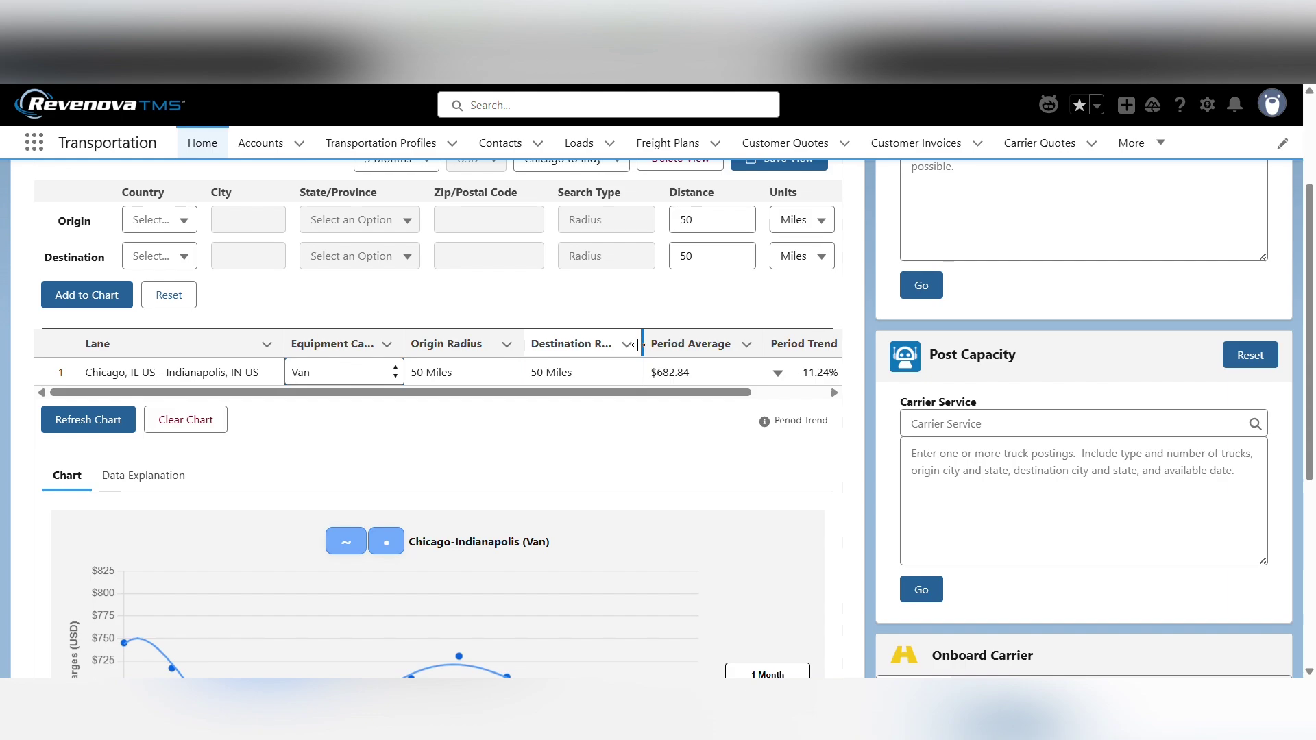
{"action": "left_click_drag", "start_coordinate": [644, 343], "coordinate": [678, 344]}
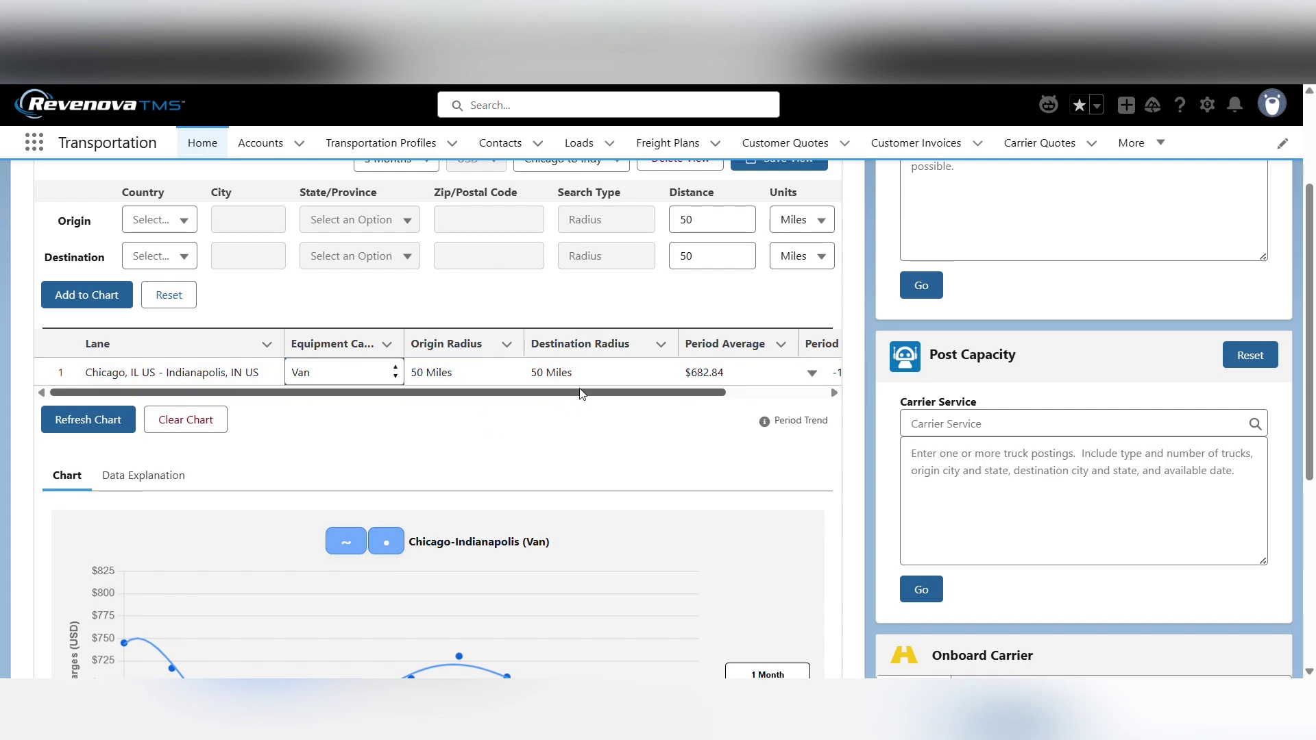
Examine the Chicago-Indianapolis lane's period average and period trend together with the selected time period.
{"action": "left_click_drag", "start_coordinate": [582, 397], "coordinate": [683, 394]}
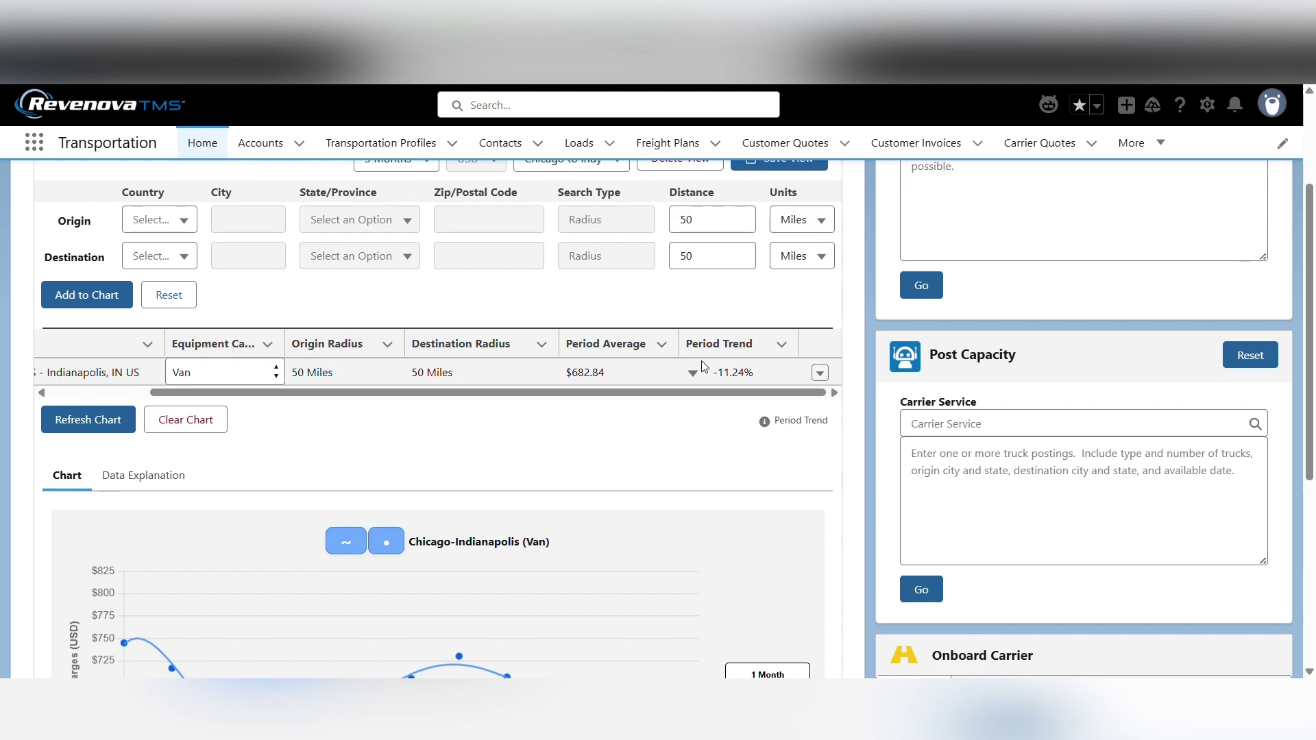
{"action": "left_click", "coordinate": [612, 378]}
{"action": "left_click", "coordinate": [614, 434]}
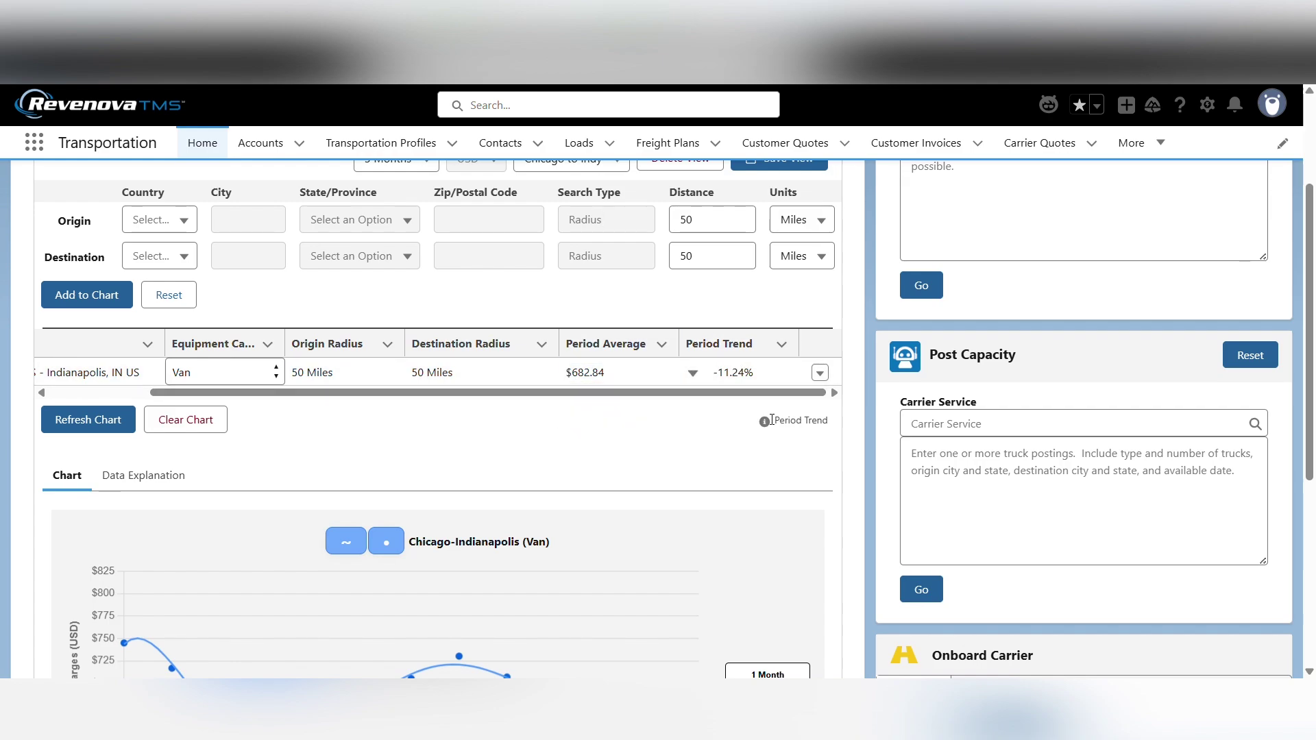
{"action": "scroll", "coordinate": [771, 420], "scroll_direction": "up", "scroll_amount": 3}
{"action": "left_click", "coordinate": [396, 331]}
{"action": "left_click", "coordinate": [396, 330]}
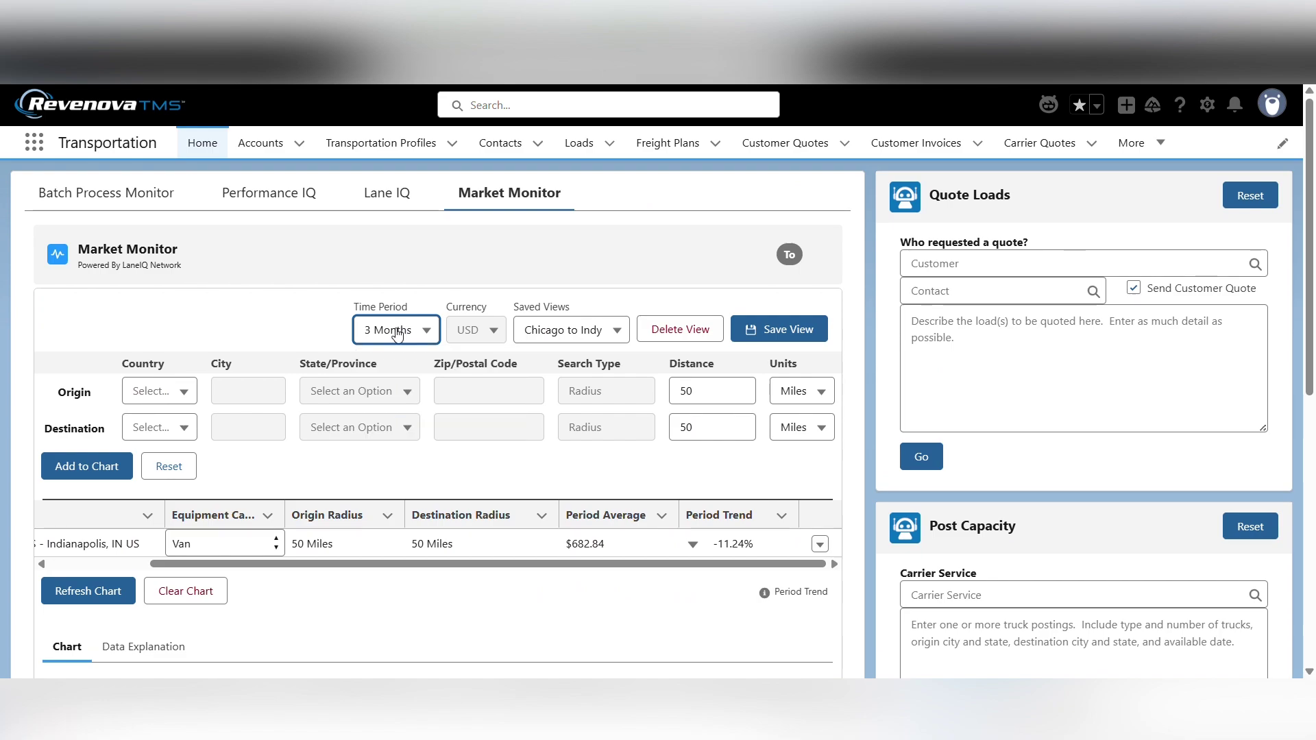
{"action": "scroll", "coordinate": [397, 330], "scroll_direction": "down", "scroll_amount": 3}
{"action": "left_click", "coordinate": [741, 284]}
{"action": "left_click", "coordinate": [729, 287]}
{"action": "scroll", "coordinate": [728, 287], "scroll_direction": "up", "scroll_amount": 3}
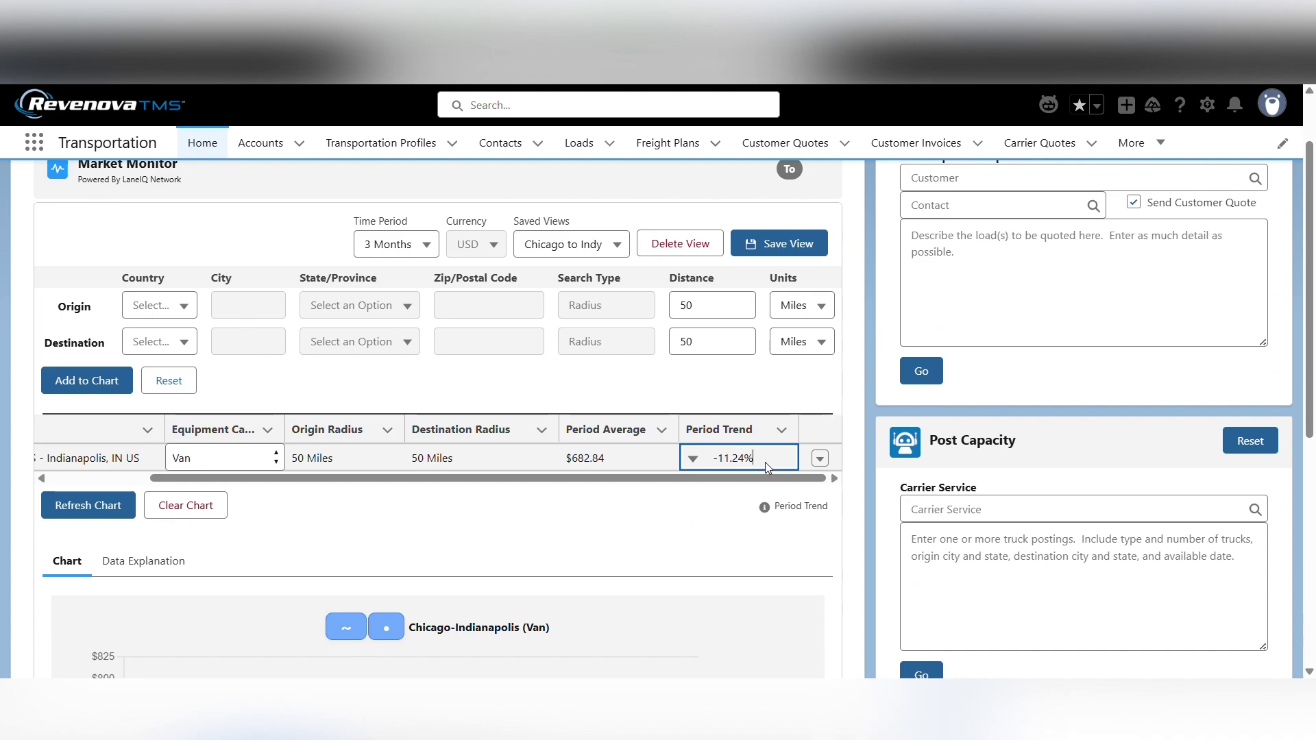
Switch the Chicago-Indianapolis chart to the 1 Month period.
{"action": "scroll", "coordinate": [754, 459], "scroll_direction": "down", "scroll_amount": 5}
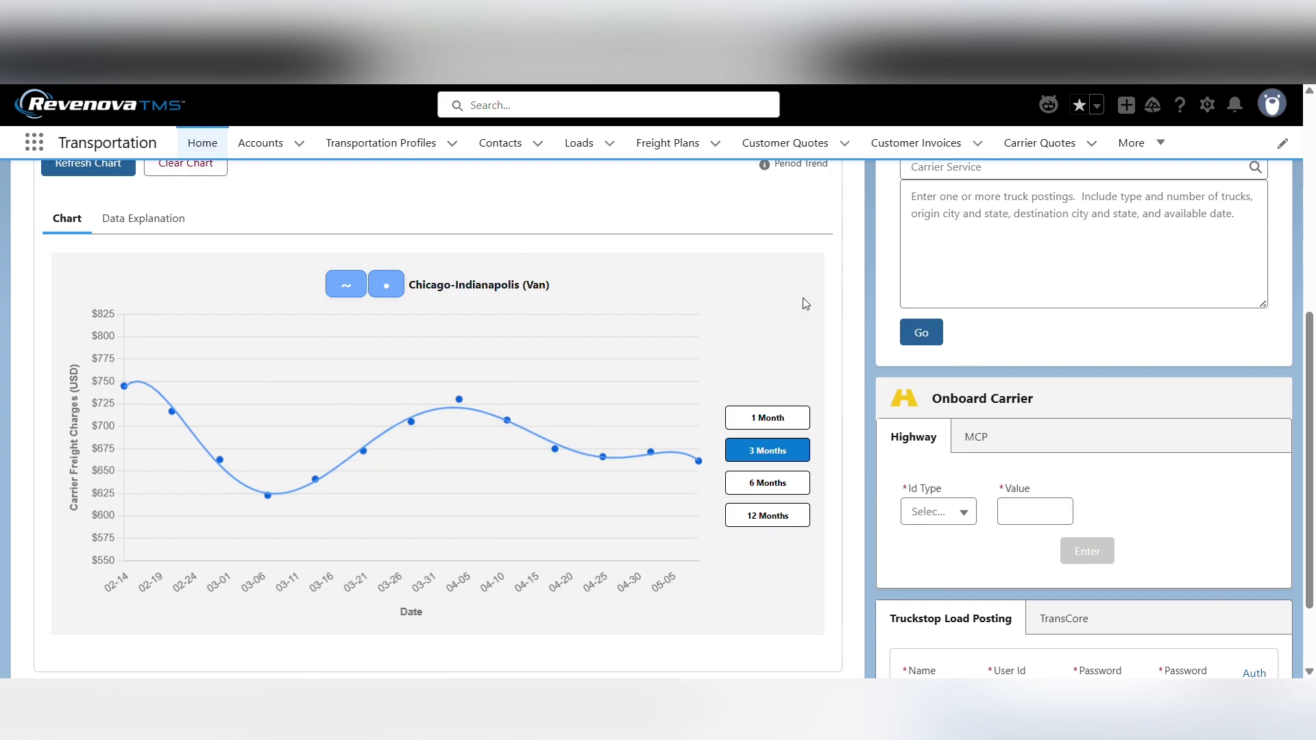
{"action": "scroll", "coordinate": [802, 301], "scroll_direction": "down", "scroll_amount": 1}
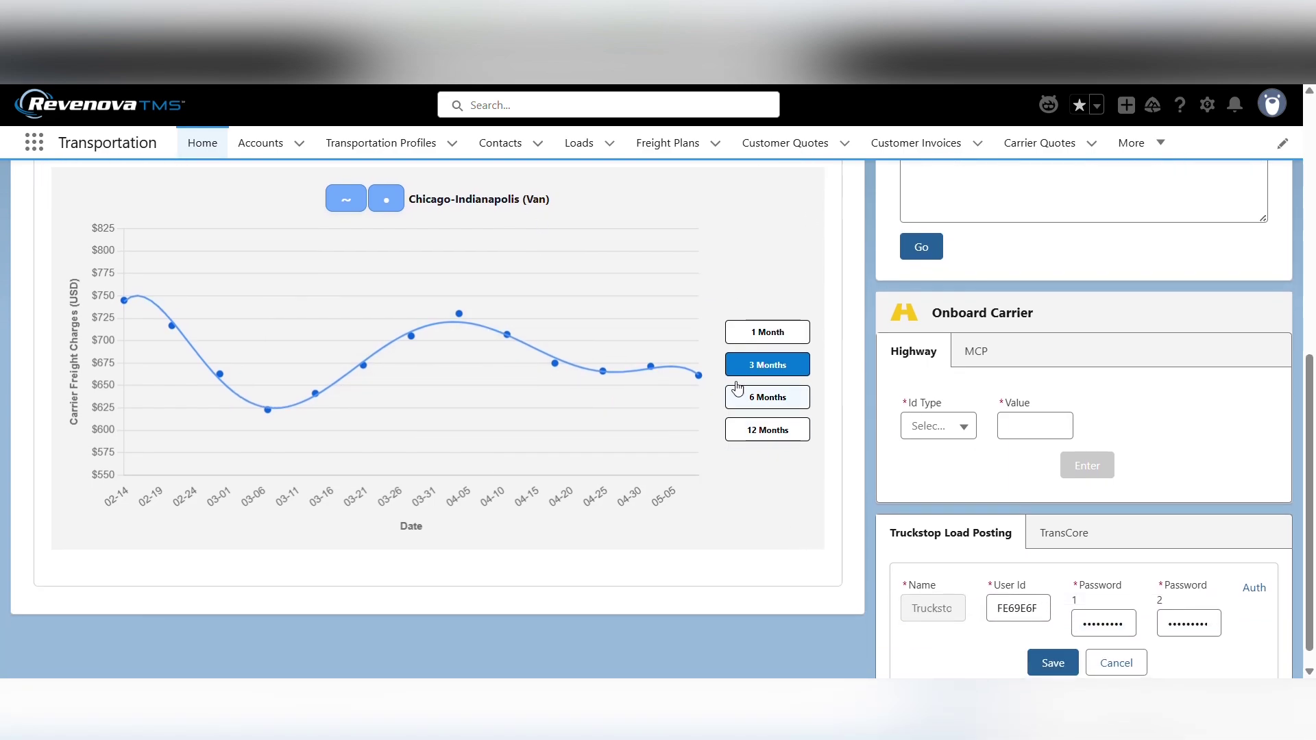
{"action": "left_click", "coordinate": [757, 336]}
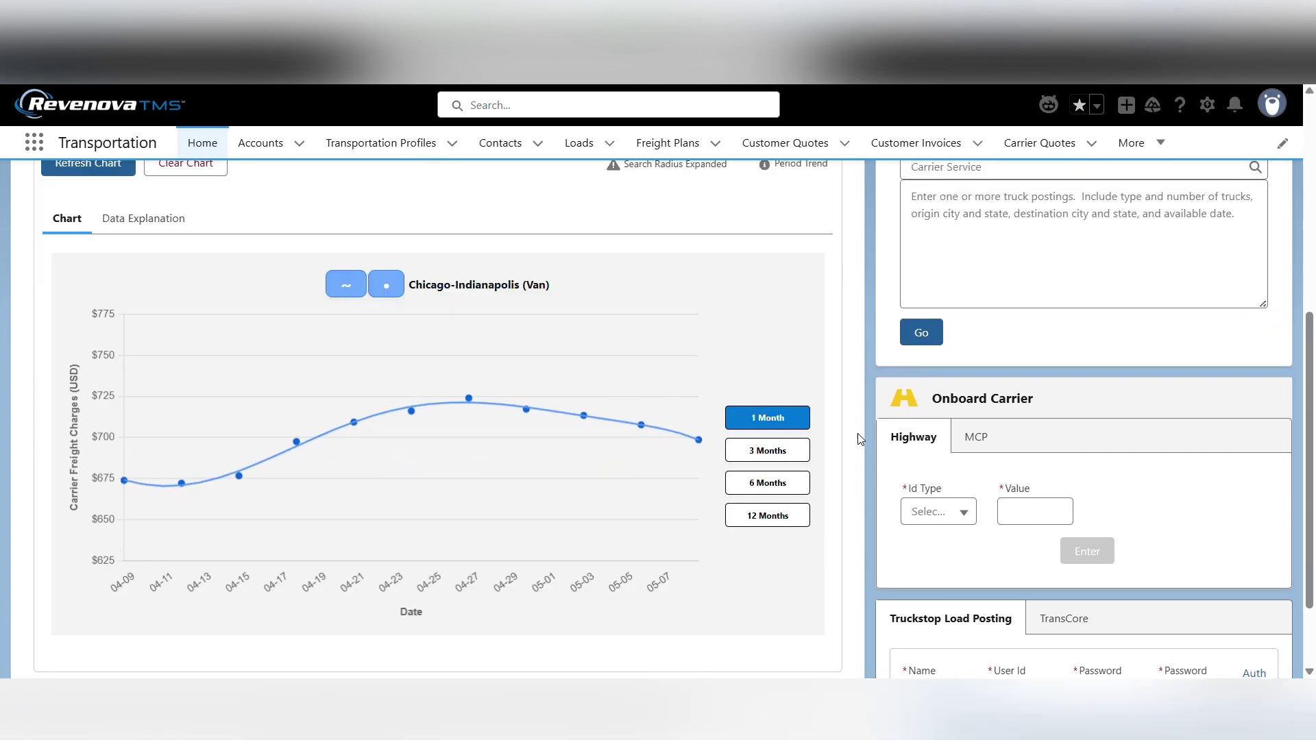
Hide and restore the trend line and the data points of the Chicago-Indianapolis chart, one after the other.
{"action": "scroll", "coordinate": [546, 467], "scroll_direction": "up", "scroll_amount": 1}
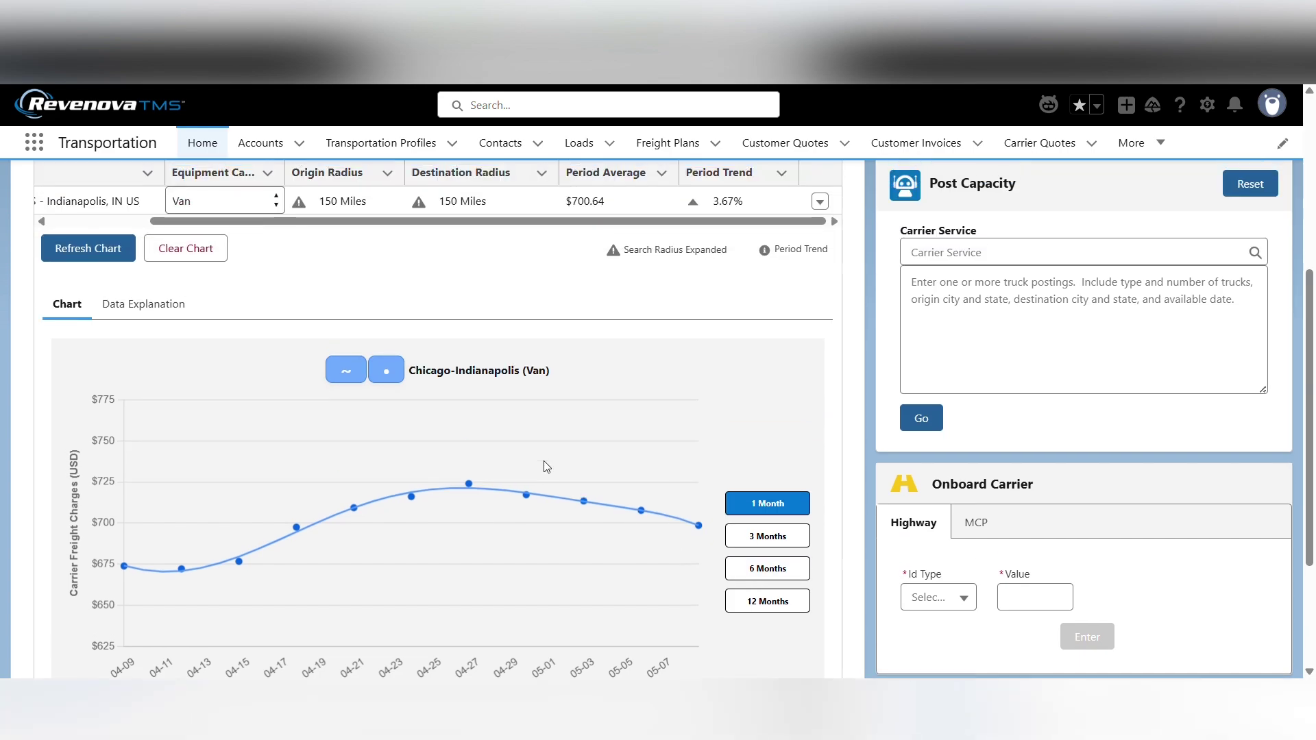
{"action": "left_click", "coordinate": [341, 376]}
{"action": "left_click", "coordinate": [341, 376]}
{"action": "left_click", "coordinate": [396, 371]}
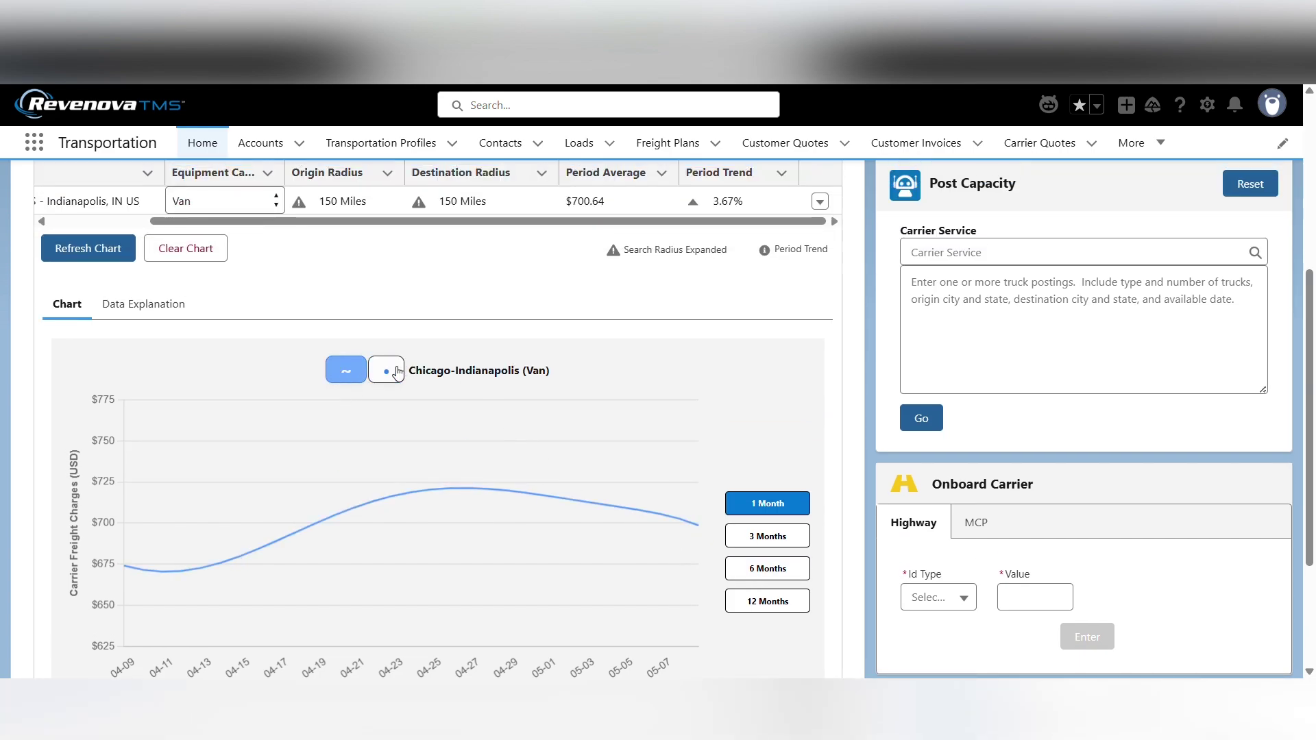
{"action": "left_click", "coordinate": [396, 372]}
Inspect the details of the highest data point on the one-month Chicago-Indianapolis chart and review the lane's period trend.
{"action": "scroll", "coordinate": [654, 377], "scroll_direction": "down", "scroll_amount": 1}
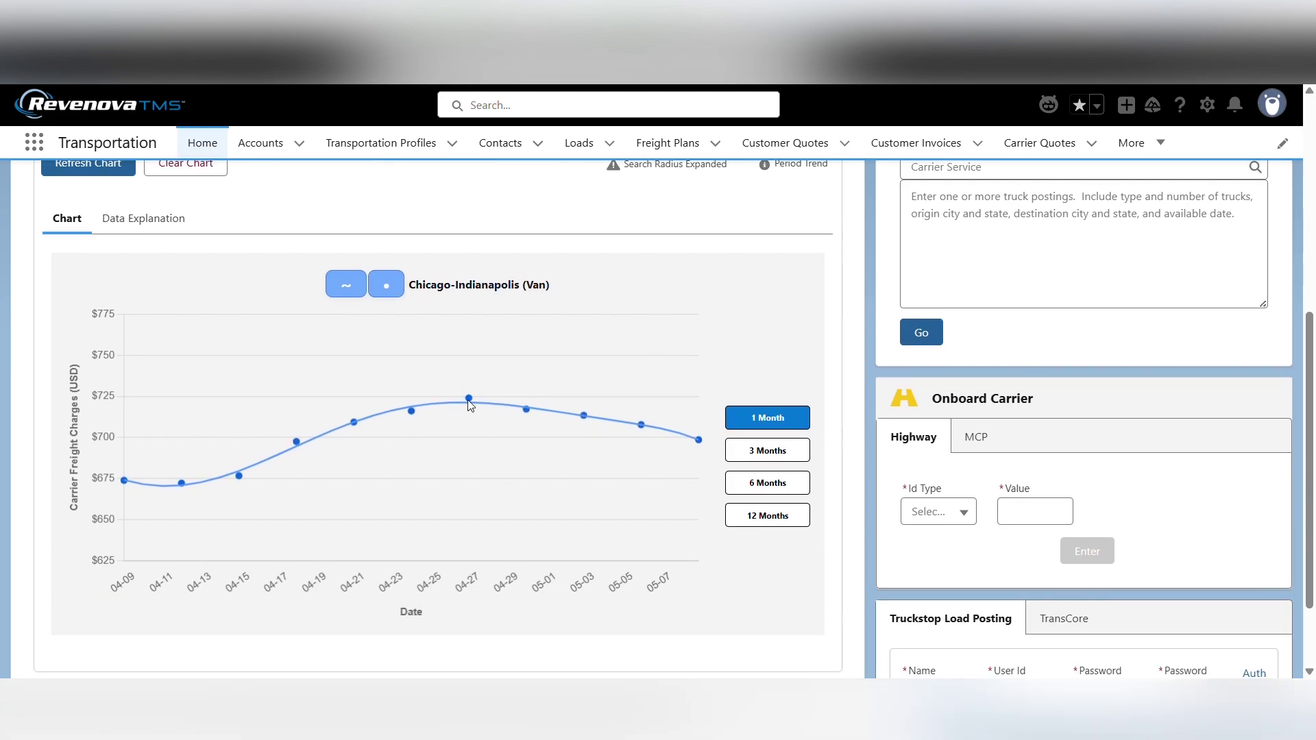
{"action": "mouse_move", "coordinate": [470, 404]}
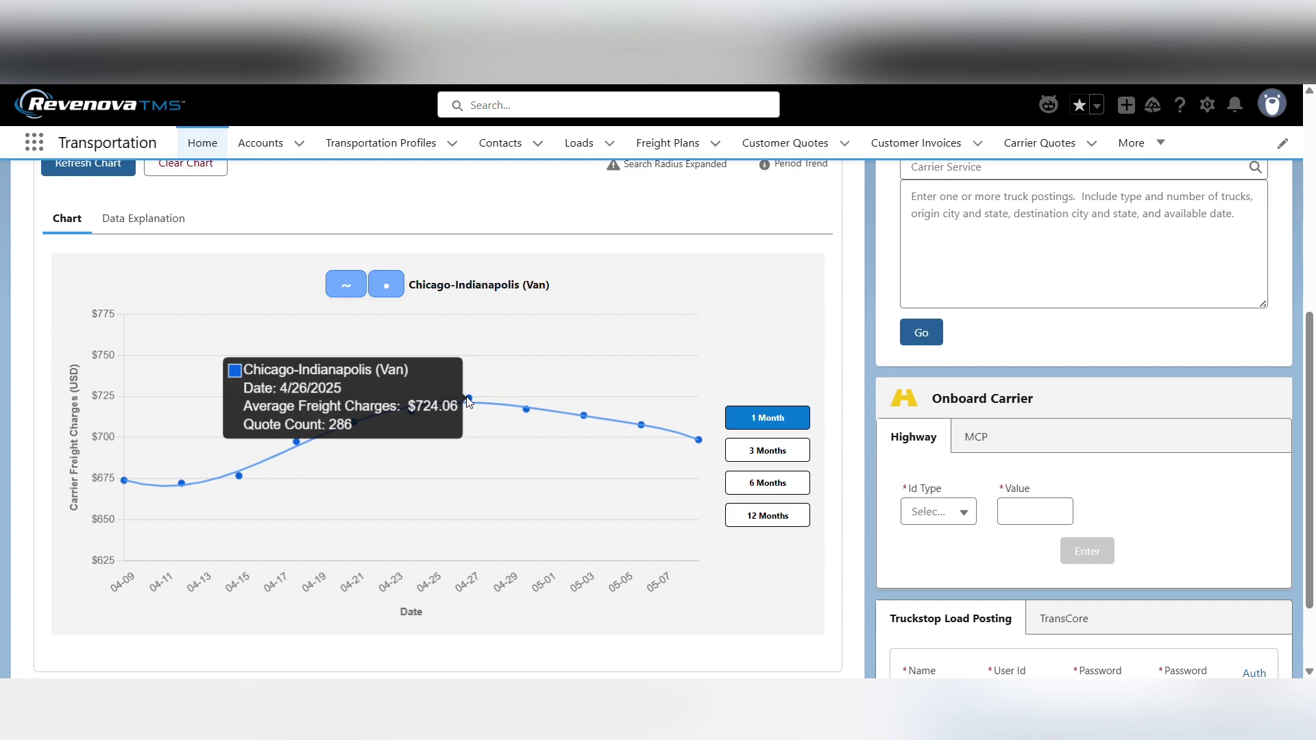
{"action": "scroll", "coordinate": [469, 403], "scroll_direction": "up", "scroll_amount": 1}
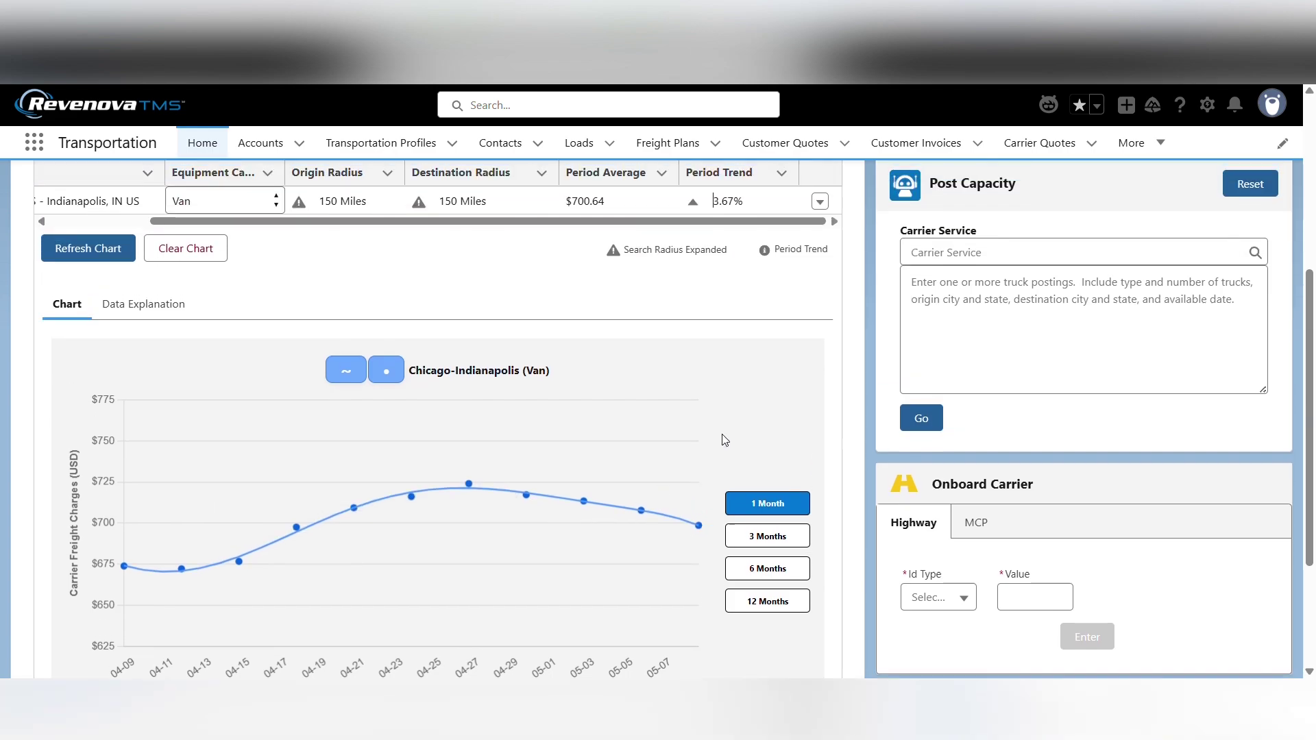
{"action": "scroll", "coordinate": [635, 592], "scroll_direction": "down", "scroll_amount": 1}
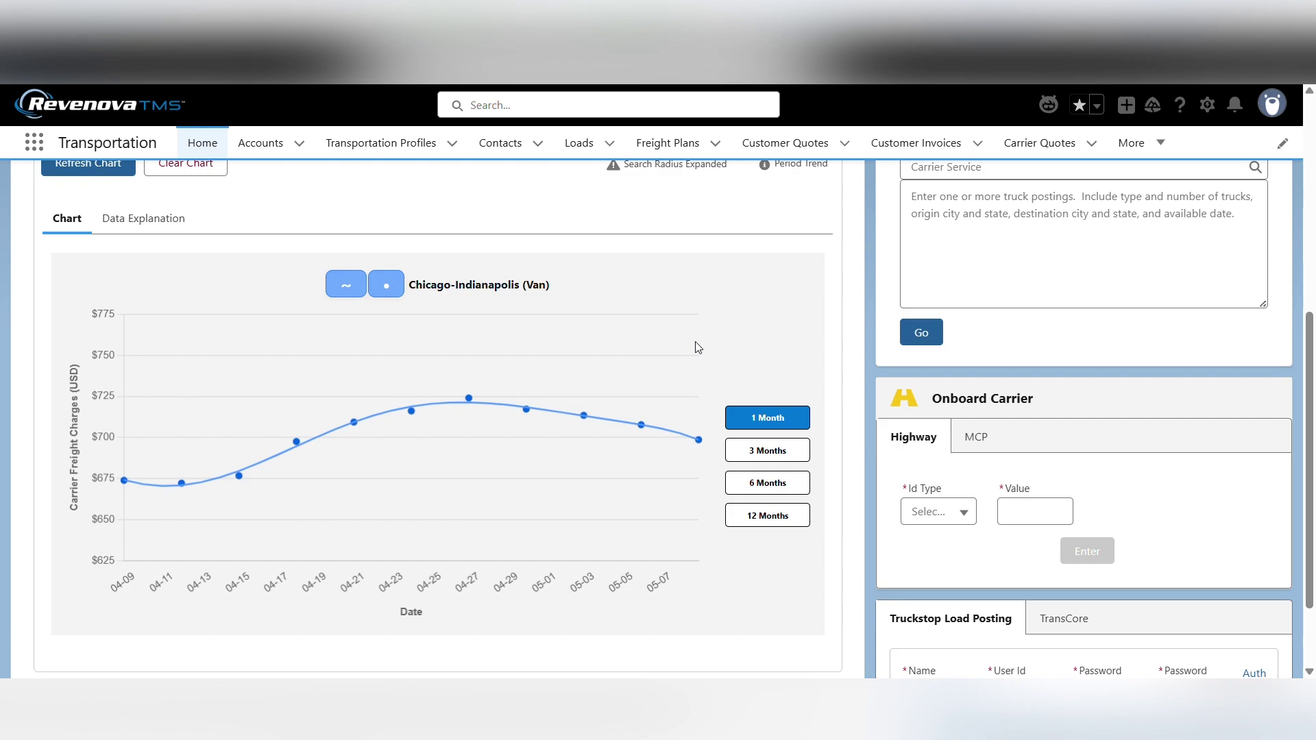
Set the Market Monitor origin to country US and city Chicago, IL.
{"action": "scroll", "coordinate": [665, 422], "scroll_direction": "up", "scroll_amount": 6}
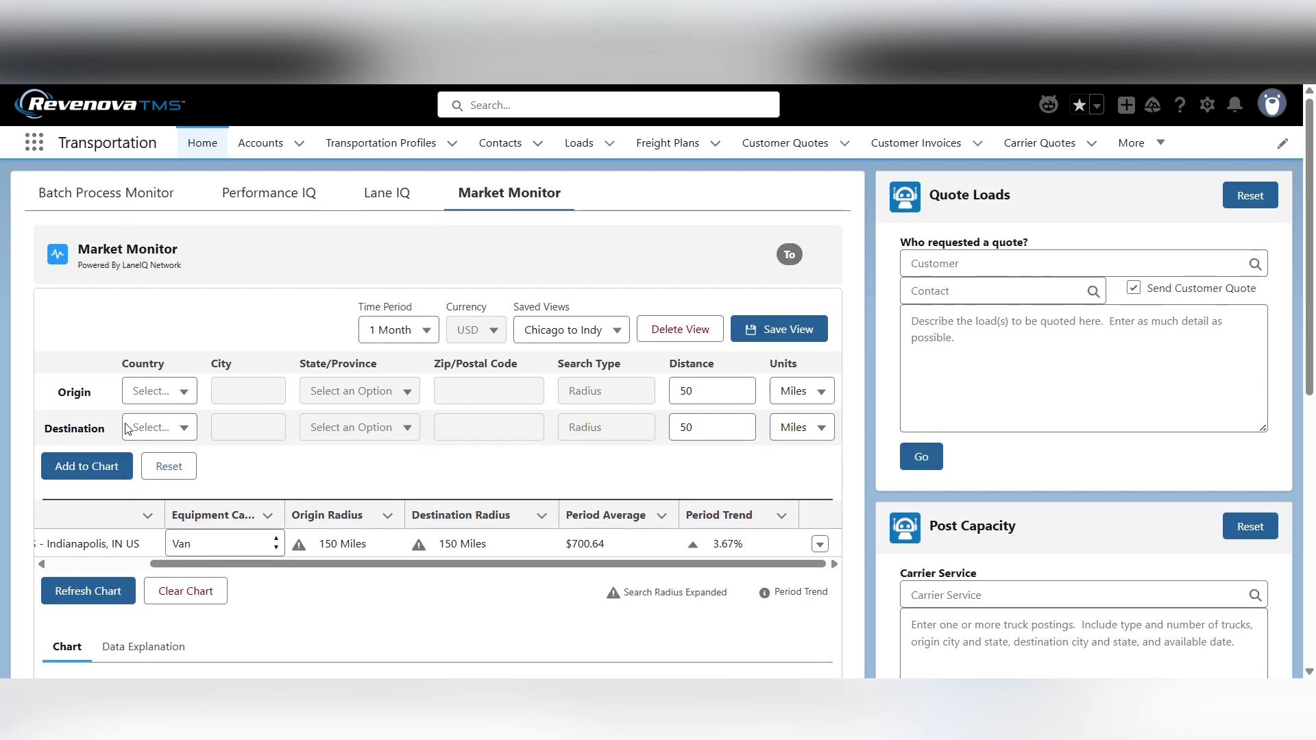
{"action": "left_click", "coordinate": [159, 391]}
{"action": "left_click", "coordinate": [162, 567]}
{"action": "left_click", "coordinate": [244, 389]}
{"action": "type", "text": "Chicago"}
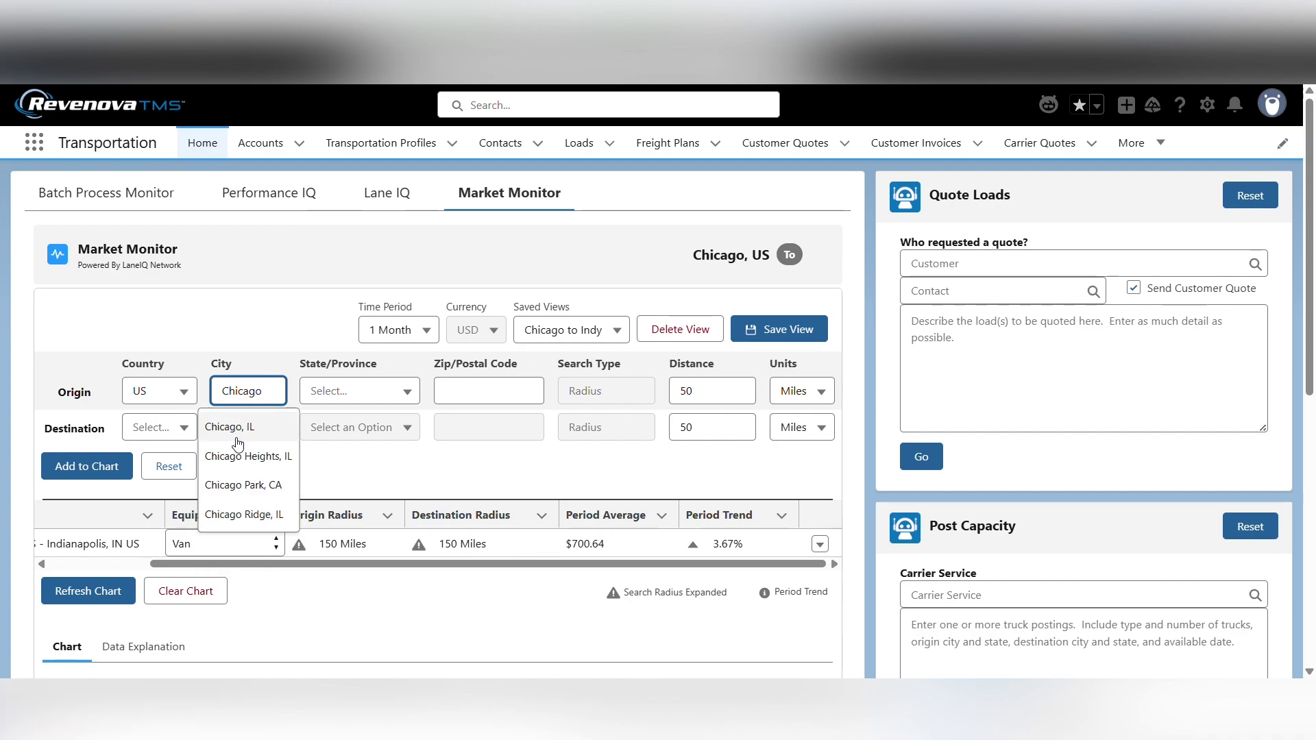
{"action": "left_click", "coordinate": [236, 437]}
Set the destination to country US and city Detroit, MI, and add the lane to the chart.
{"action": "left_click", "coordinate": [161, 427]}
{"action": "left_click", "coordinate": [164, 602]}
{"action": "left_click", "coordinate": [247, 426]}
{"action": "type", "text": "Detroi"}
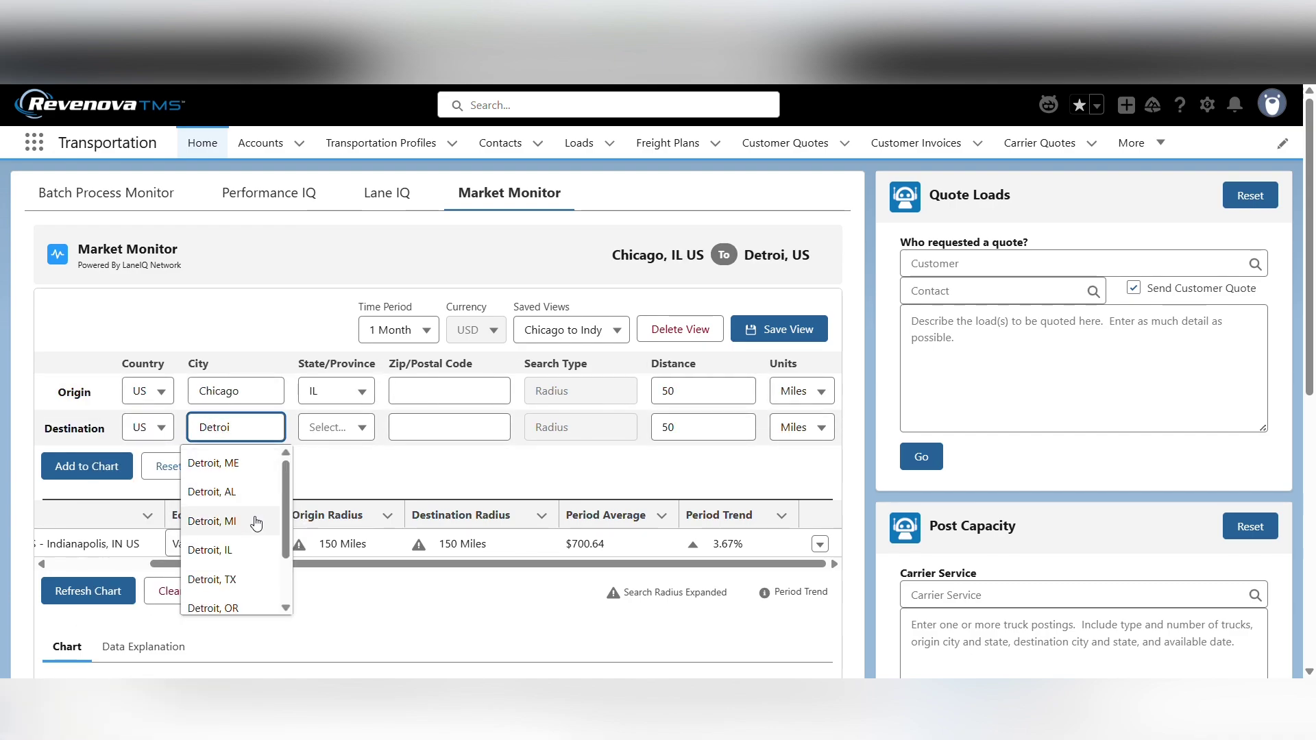
{"action": "left_click", "coordinate": [213, 521]}
{"action": "left_click", "coordinate": [86, 466]}
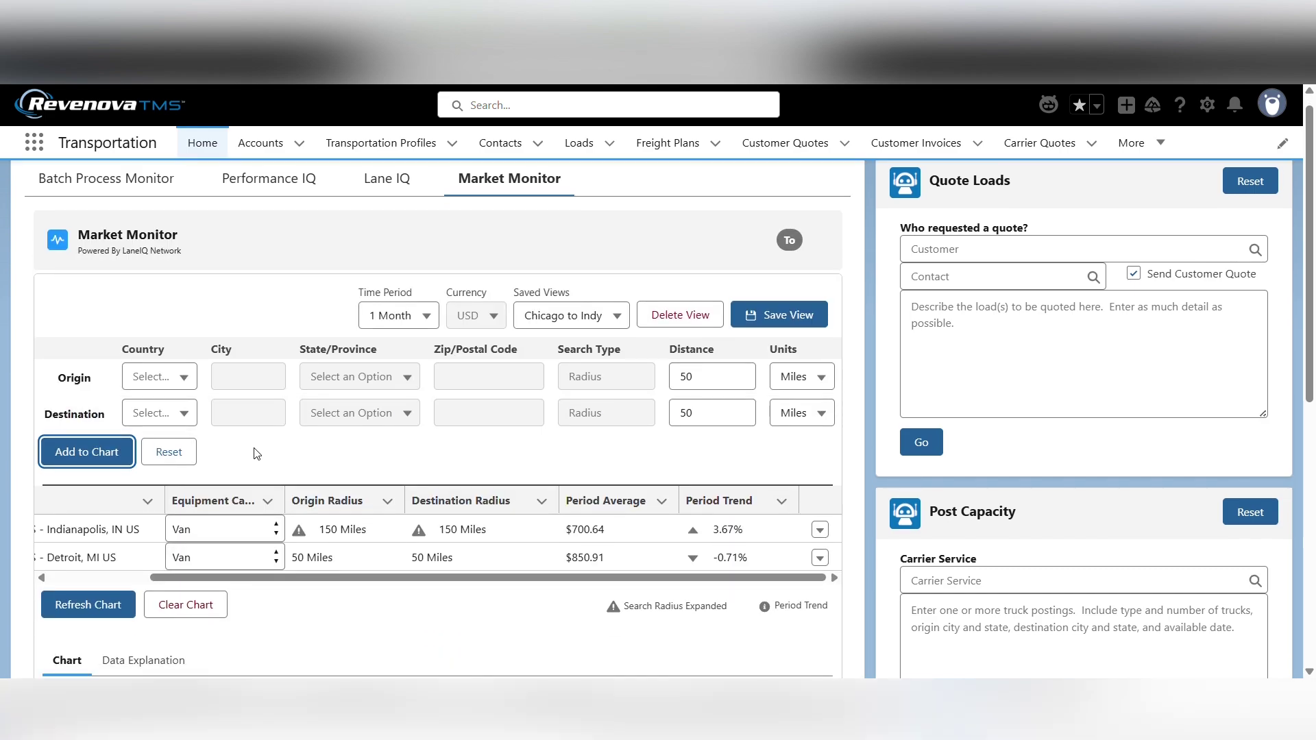
Switch the Chicago-Indianapolis and Chicago-Detroit comparison chart to 6 Months and review both lanes' period averages and trends.
{"action": "scroll", "coordinate": [652, 441], "scroll_direction": "down", "scroll_amount": 7}
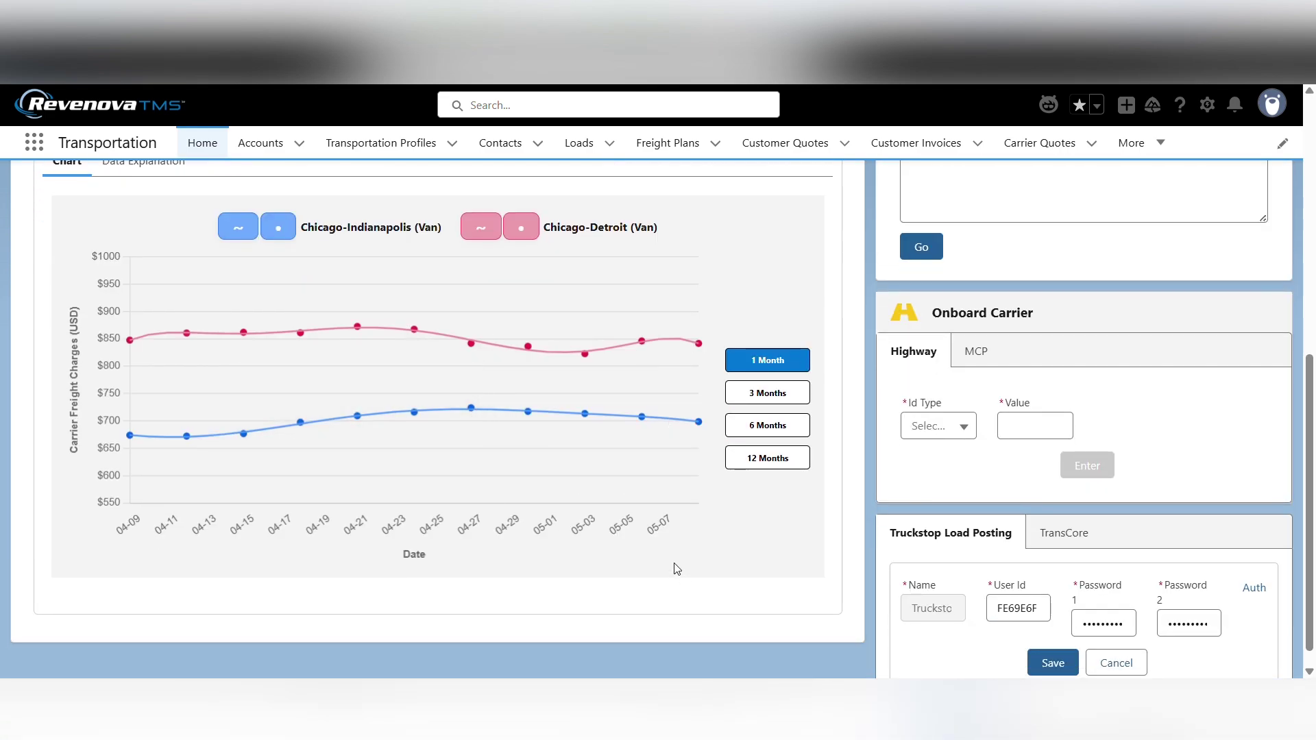
{"action": "scroll", "coordinate": [676, 569], "scroll_direction": "up", "scroll_amount": 3}
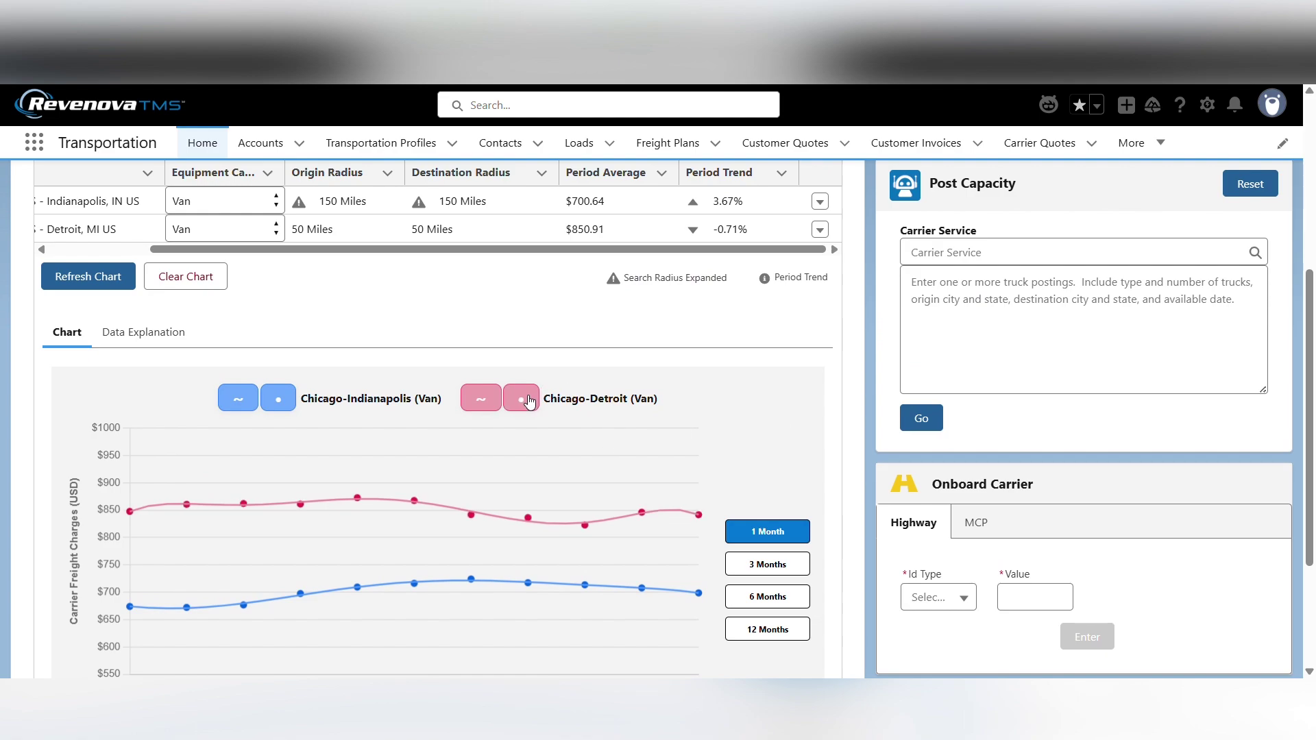
{"action": "scroll", "coordinate": [743, 462], "scroll_direction": "down", "scroll_amount": 1}
{"action": "left_click", "coordinate": [771, 511]}
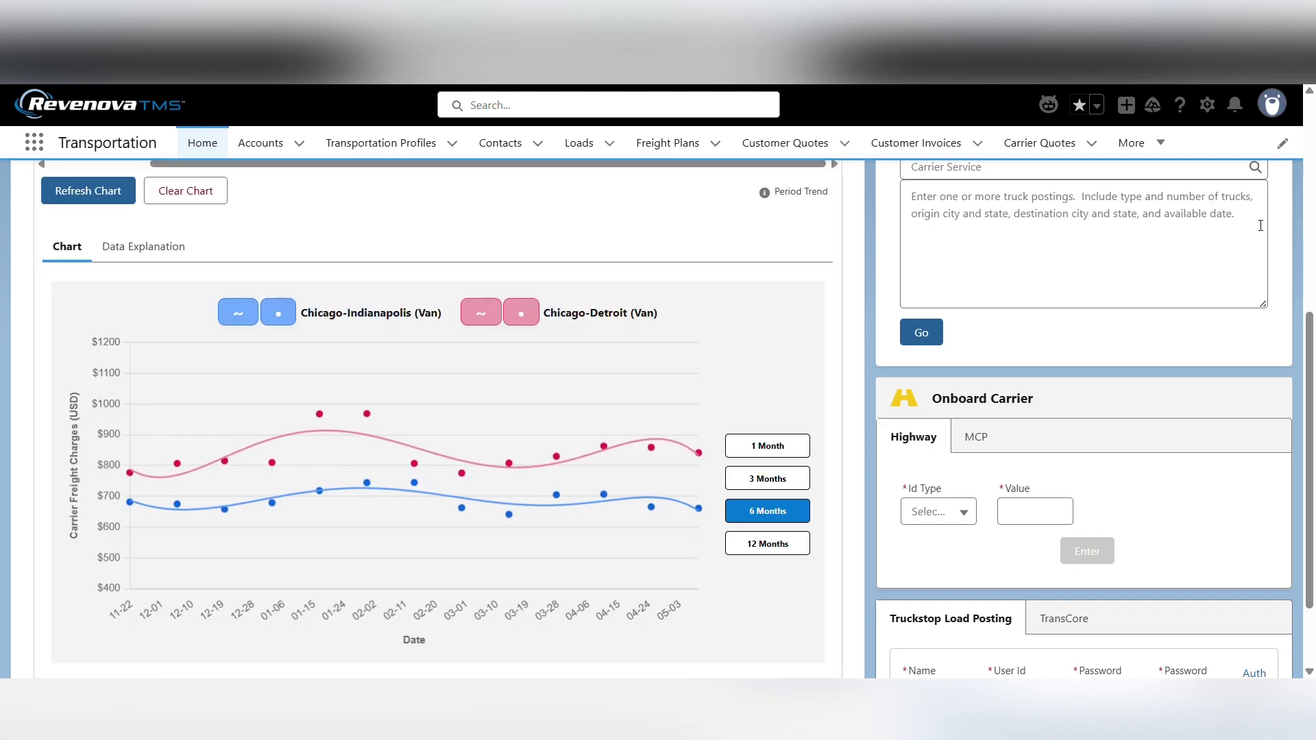
{"action": "scroll", "coordinate": [876, 541], "scroll_direction": "up", "scroll_amount": 1}
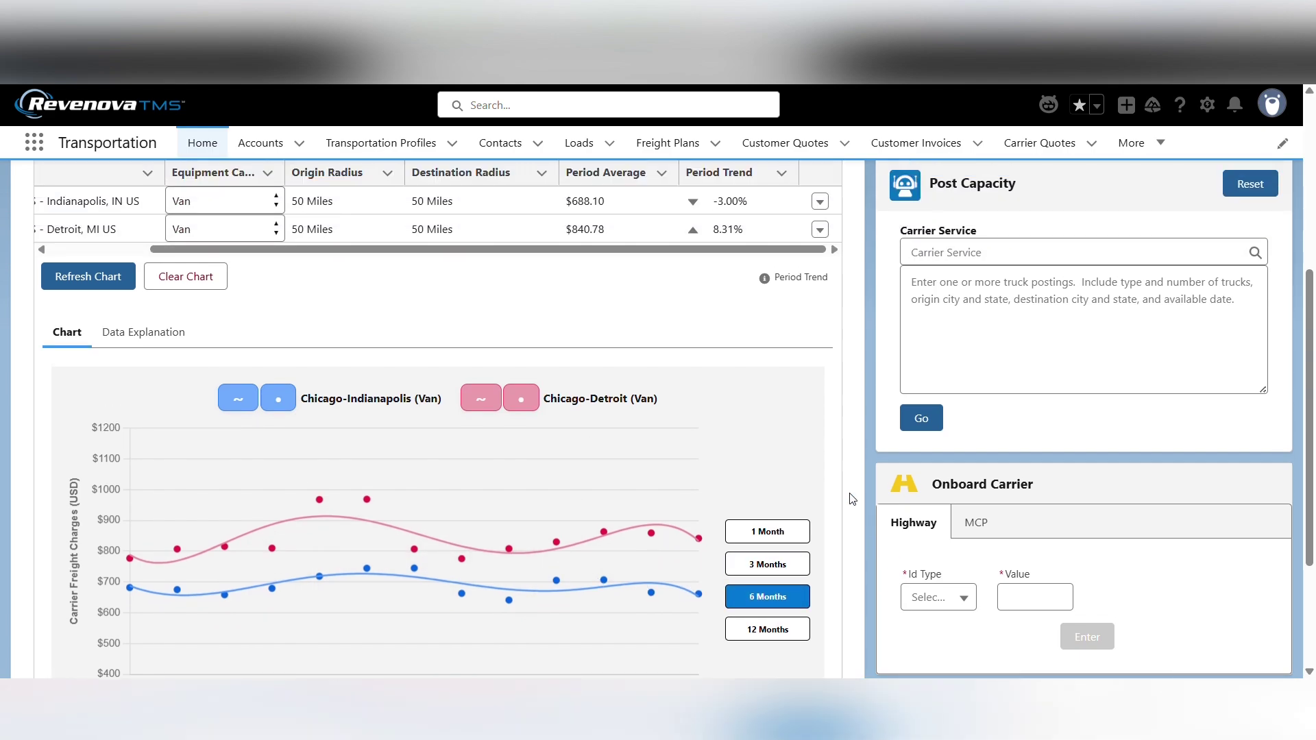
{"action": "scroll", "coordinate": [853, 499], "scroll_direction": "up", "scroll_amount": 4}
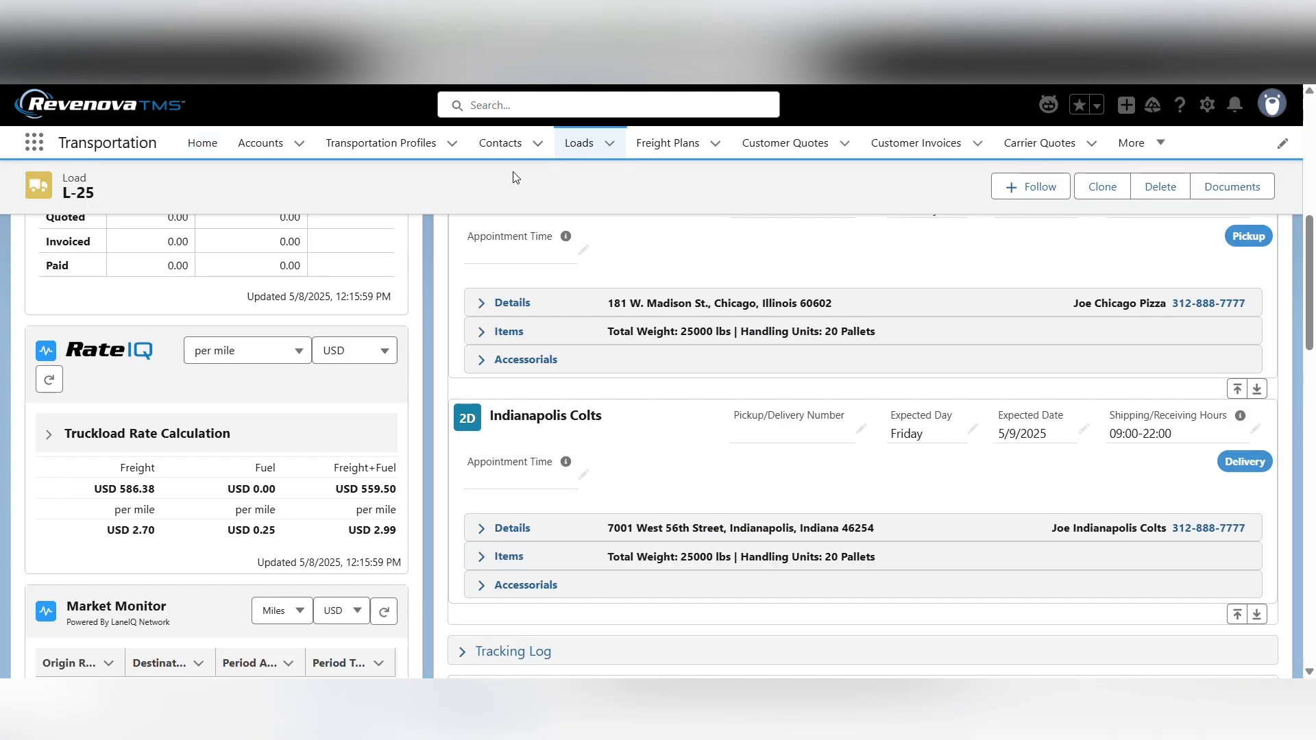
Find Market Monitor on load L-25 and look at its distance unit and currency options.
{"action": "scroll", "coordinate": [421, 343], "scroll_direction": "down", "scroll_amount": 3}
{"action": "scroll", "coordinate": [421, 344], "scroll_direction": "down", "scroll_amount": 4}
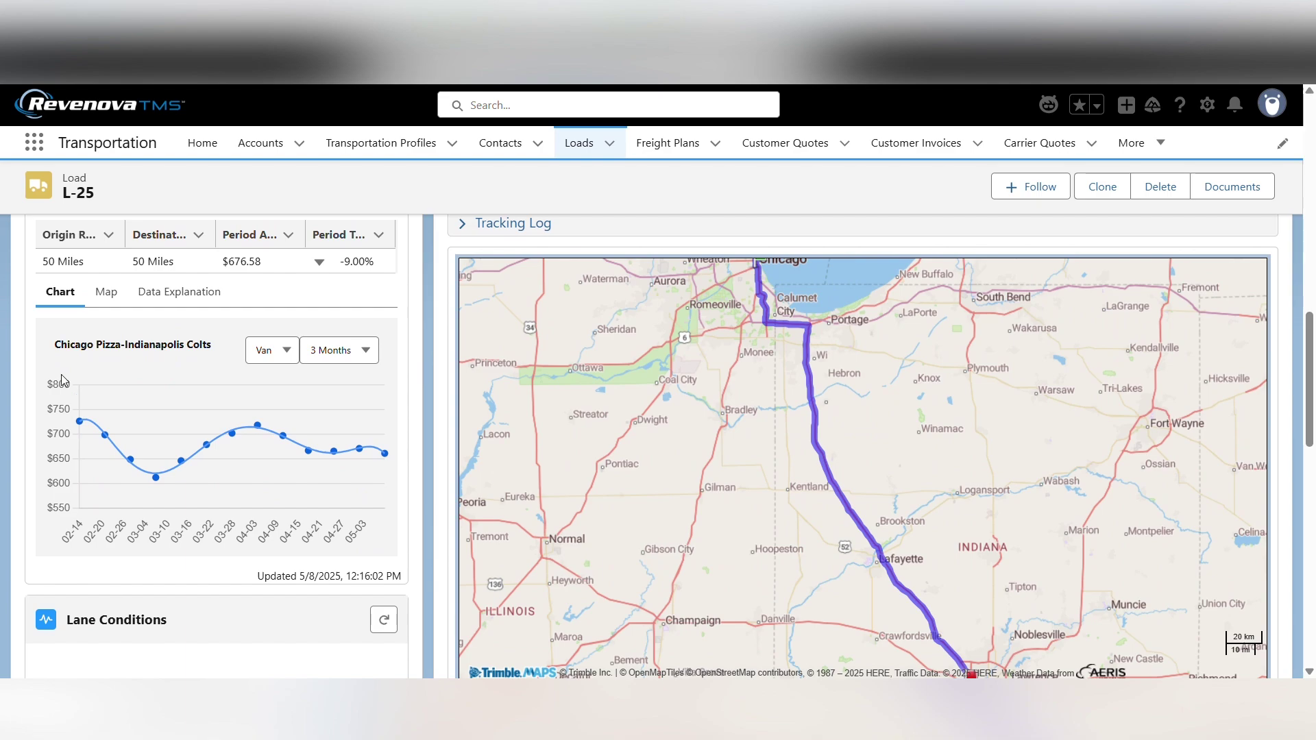
{"action": "scroll", "coordinate": [77, 364], "scroll_direction": "up", "scroll_amount": 1}
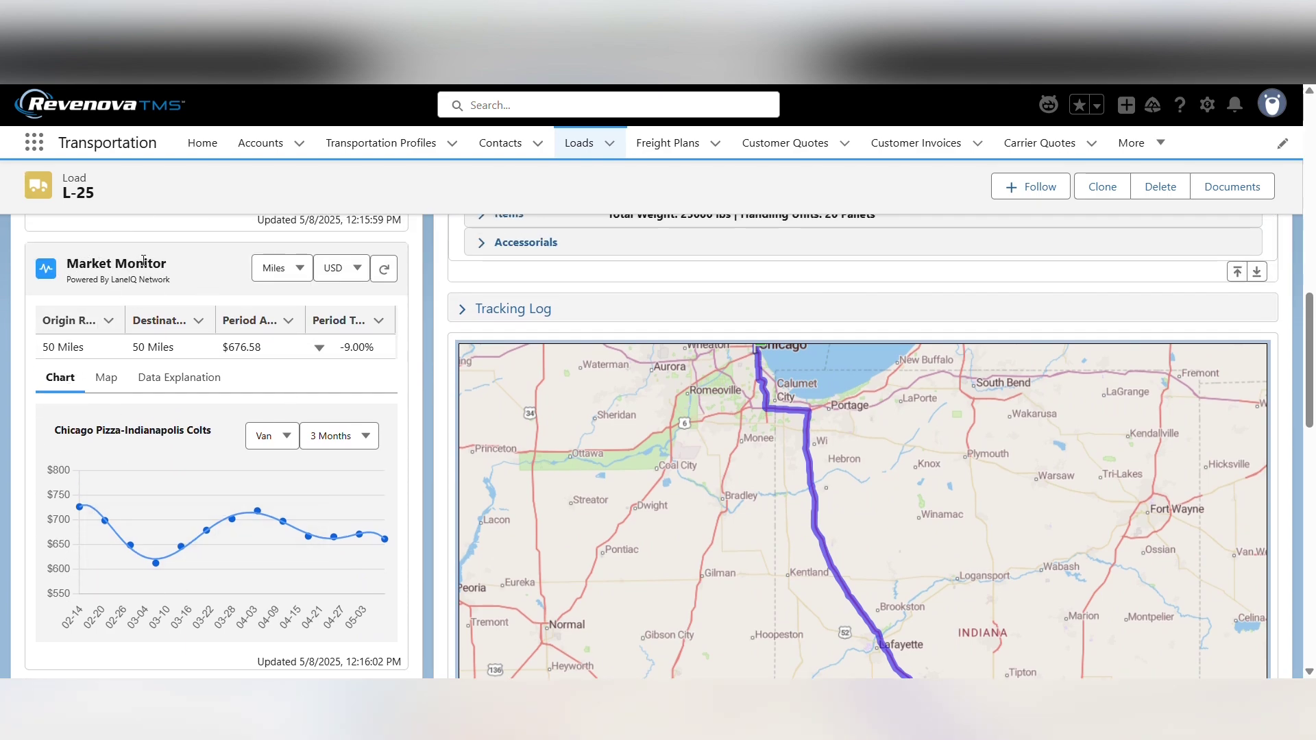
{"action": "left_click", "coordinate": [302, 273]}
{"action": "left_click", "coordinate": [305, 275]}
{"action": "left_click", "coordinate": [343, 271]}
{"action": "left_click", "coordinate": [341, 269]}
Inspect the 4/3/2025 data point on the load's Market Monitor chart and view the equipment and time period options.
{"action": "scroll", "coordinate": [134, 281], "scroll_direction": "down", "scroll_amount": 1}
{"action": "mouse_move", "coordinate": [265, 427]}
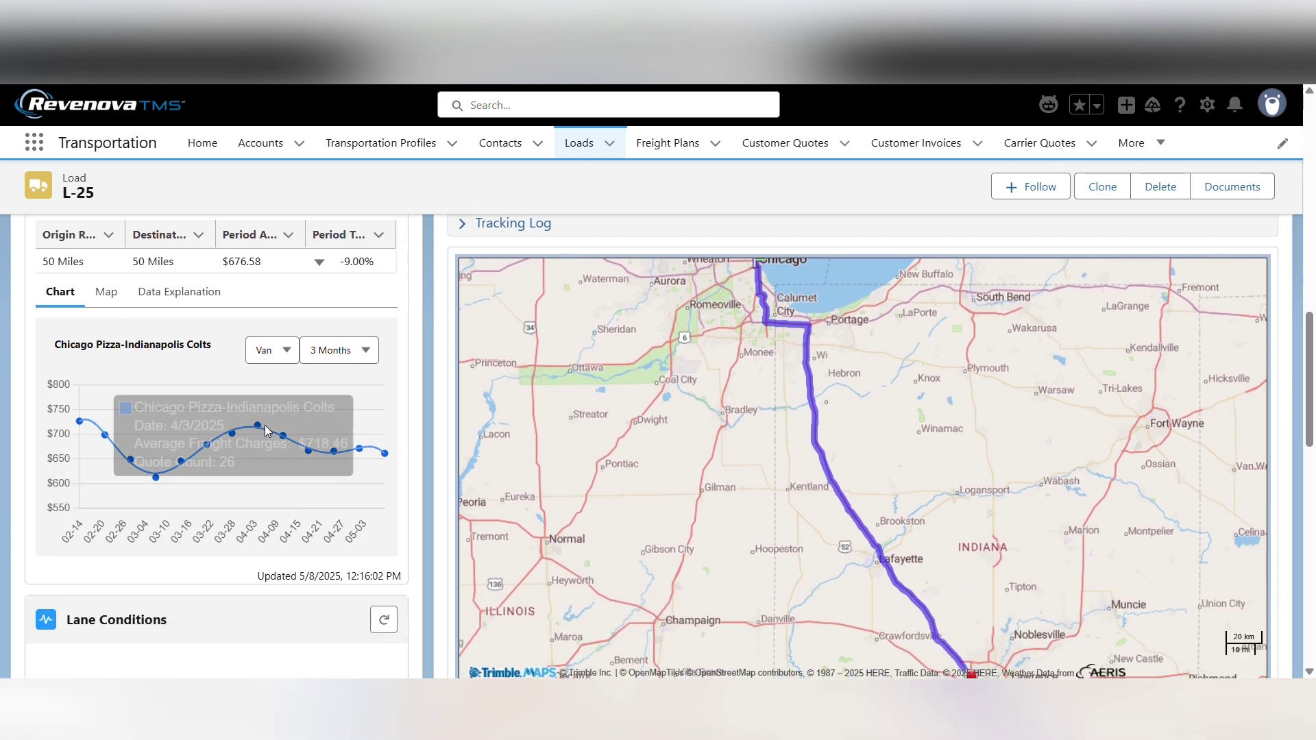
{"action": "left_click", "coordinate": [261, 354]}
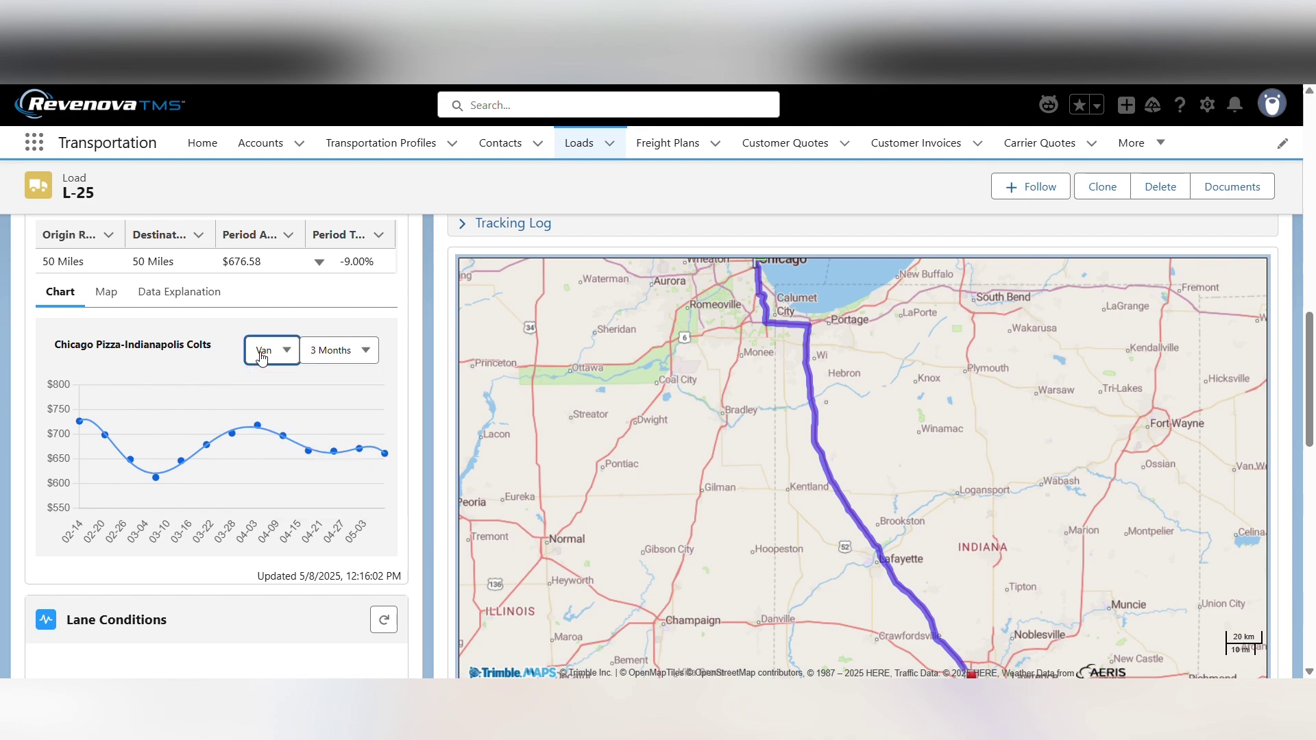
{"action": "left_click", "coordinate": [340, 350]}
{"action": "left_click", "coordinate": [343, 351]}
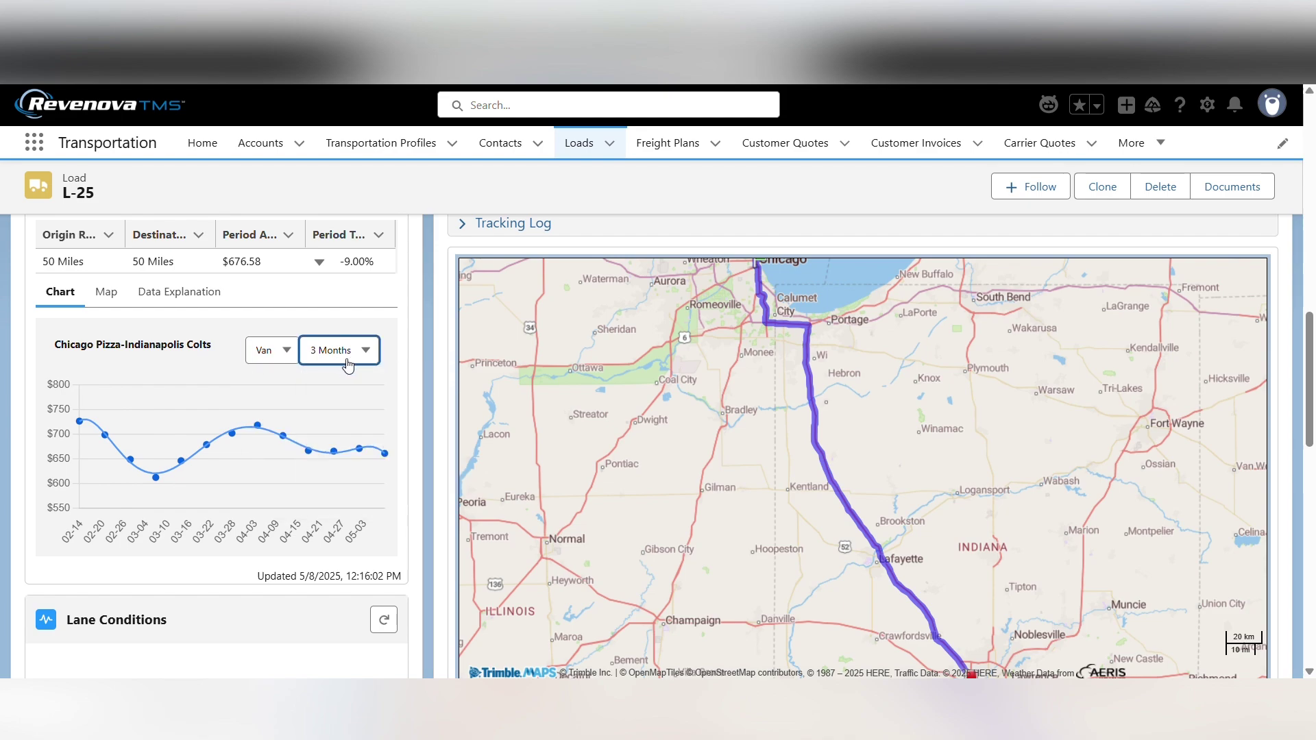
{"action": "left_click", "coordinate": [409, 351]}
Highlight the lane title of load L-25's Market Monitor chart and recheck the available time periods without changing the selection.
{"action": "scroll", "coordinate": [396, 353], "scroll_direction": "up", "scroll_amount": 1}
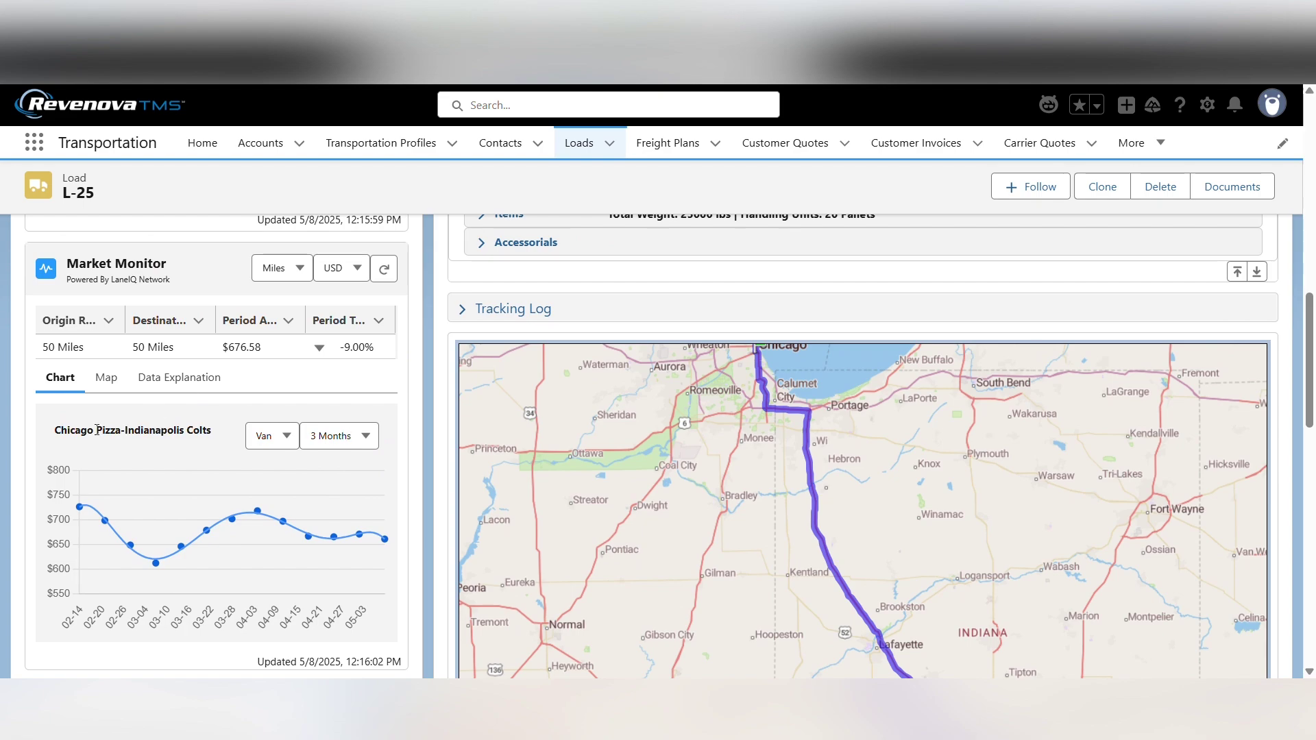
{"action": "left_click_drag", "start_coordinate": [56, 430], "coordinate": [210, 424]}
{"action": "left_click", "coordinate": [176, 463]}
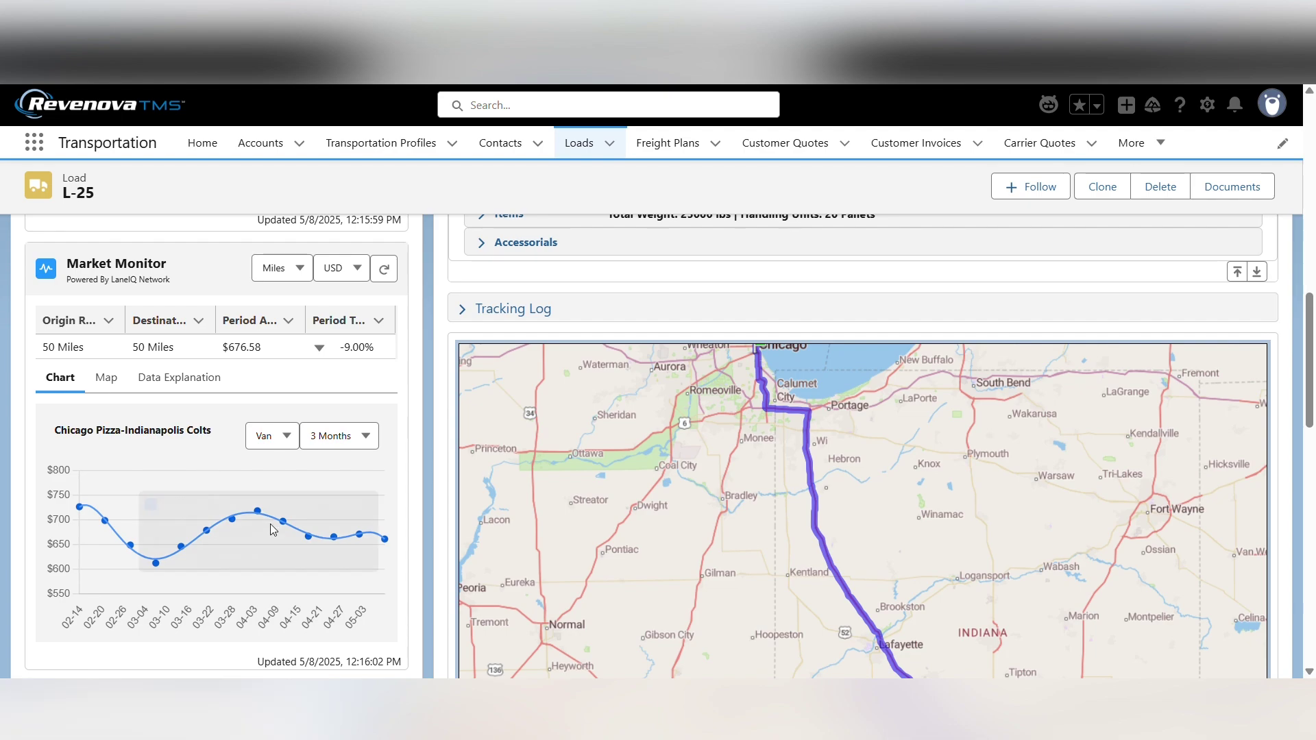
{"action": "left_click", "coordinate": [365, 436]}
{"action": "left_click", "coordinate": [388, 423]}
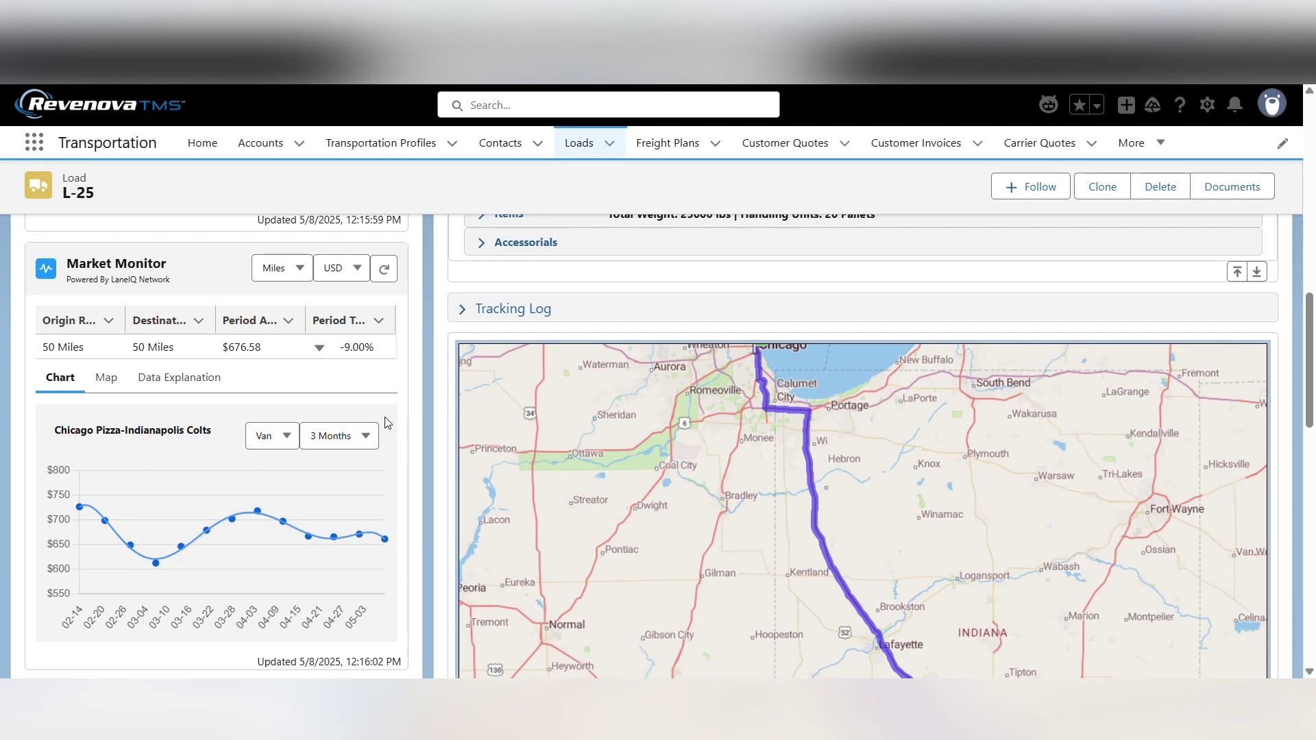